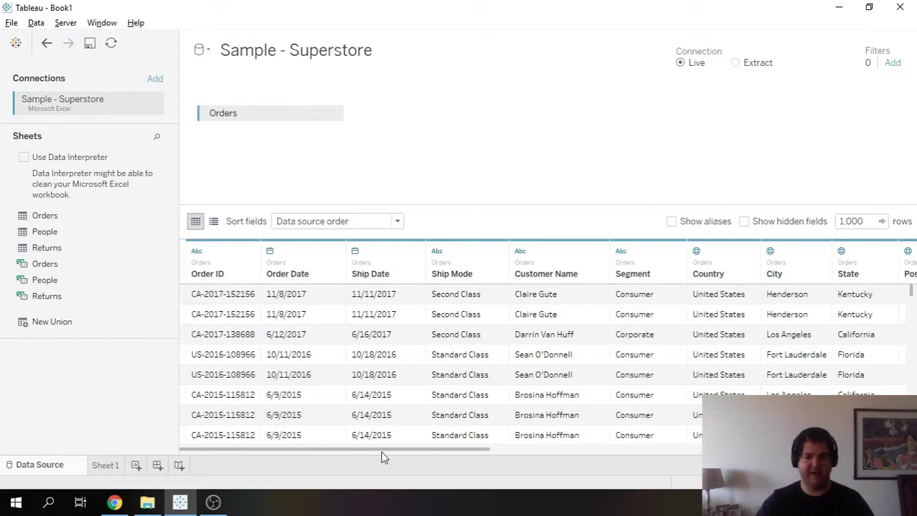
# Open the Orders data preview and limit it to show just 1 row
pyautogui.moveTo(372, 449); pyautogui.dragTo(307, 448)
pyautogui.moveTo(335, 451); pyautogui.dragTo(268, 469)
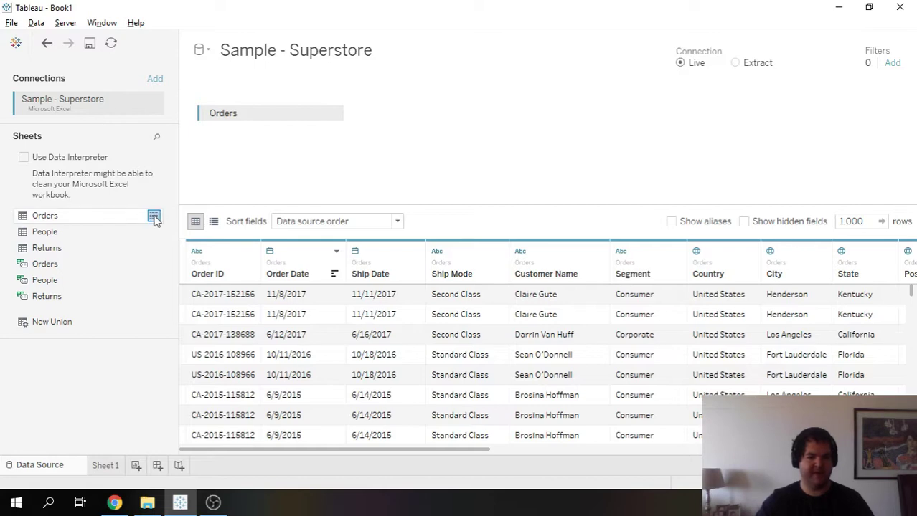
pyautogui.click(154, 218)
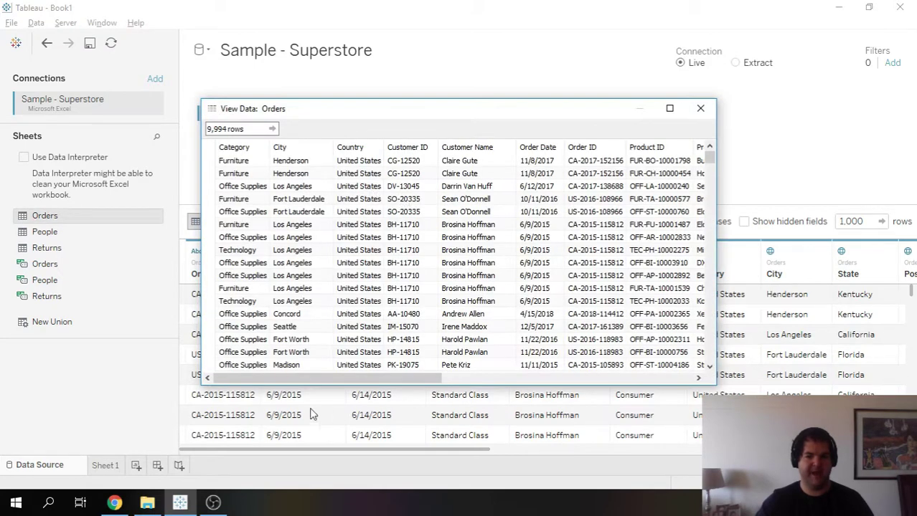
pyautogui.moveTo(307, 378); pyautogui.dragTo(162, 362)
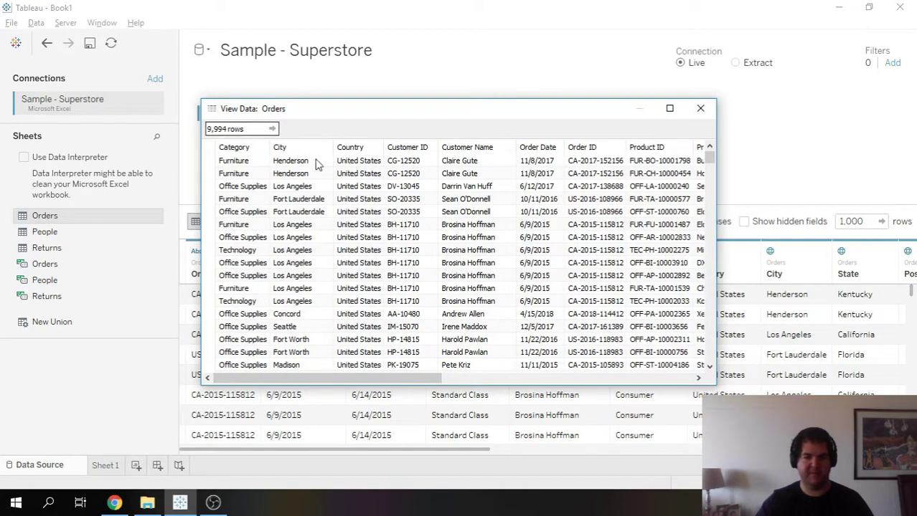
pyautogui.moveTo(281, 378)
pyautogui.mouseDown()
pyautogui.moveTo(571, 368)
pyautogui.moveTo(280, 380)
pyautogui.mouseUp()
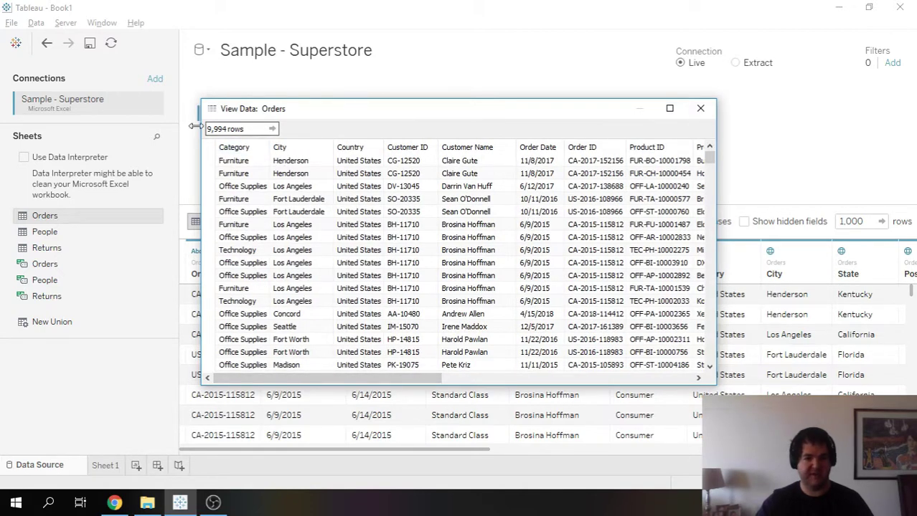
pyautogui.click(235, 129)
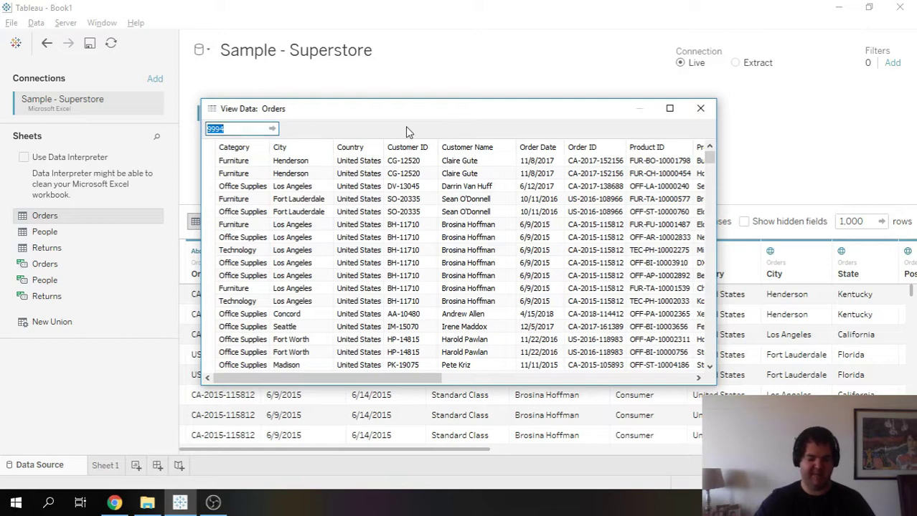
pyautogui.write('1')
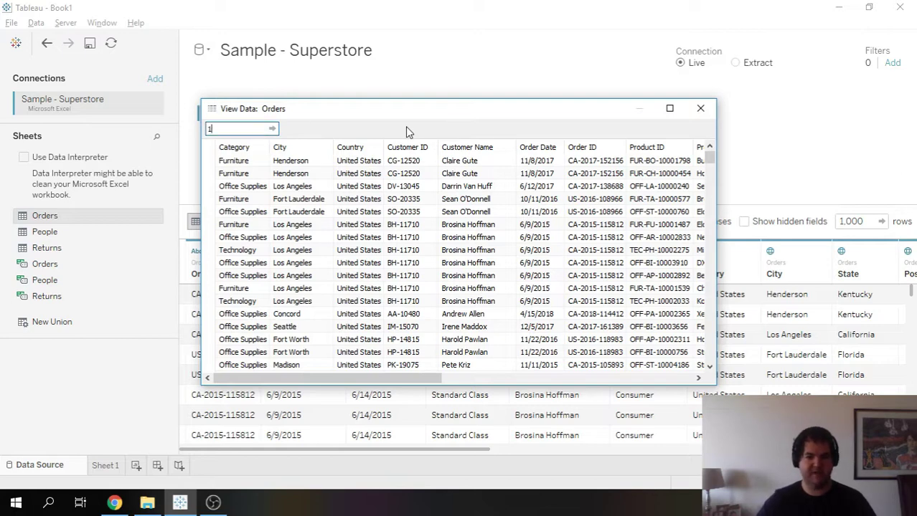
pyautogui.press('Return')
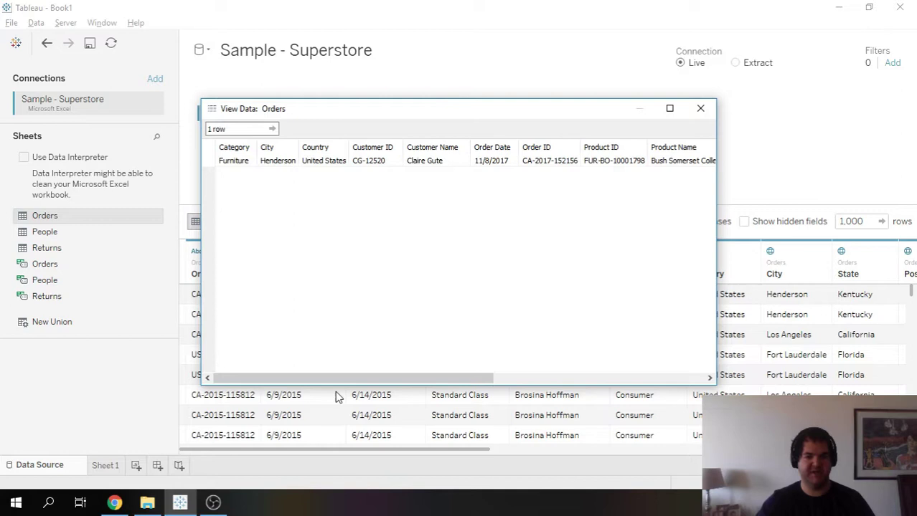
# Copy the single Orders row and bring up the Google Sheet in Chrome
pyautogui.moveTo(344, 378); pyautogui.dragTo(205, 341)
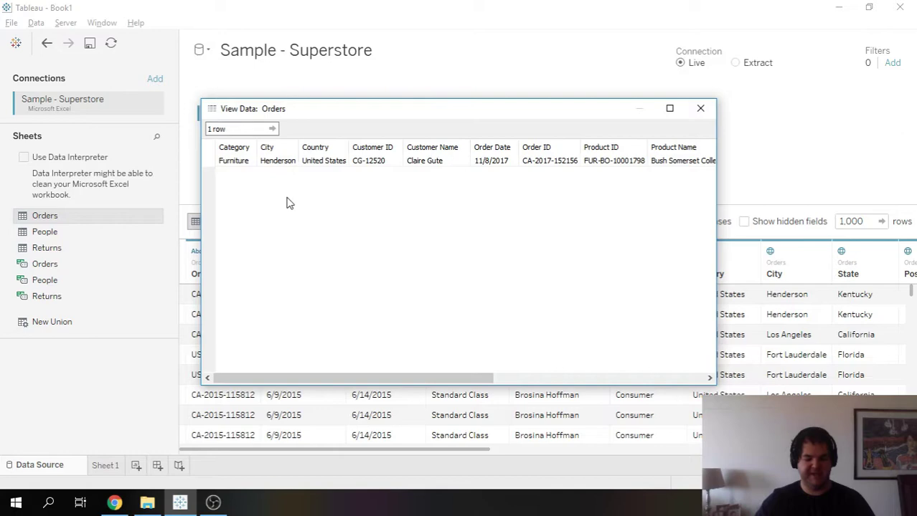
pyautogui.hotkey('ctrl', 'a')
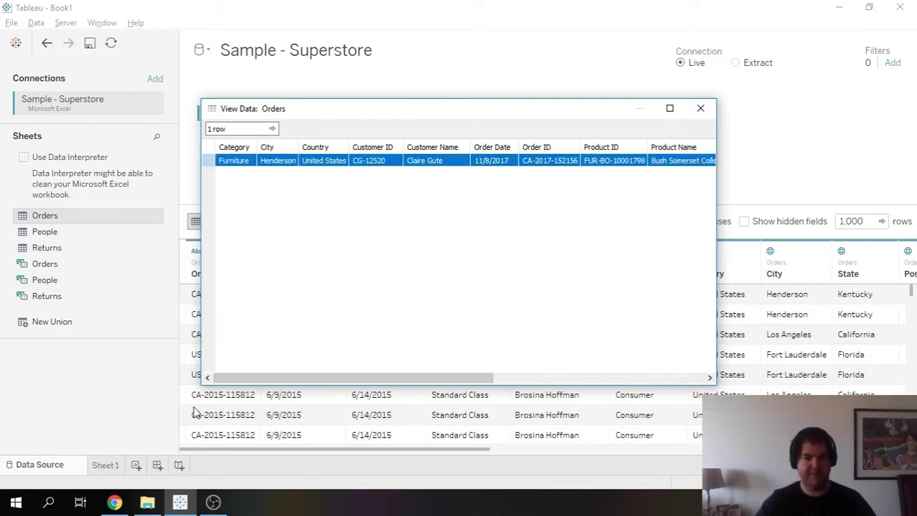
pyautogui.click(117, 503)
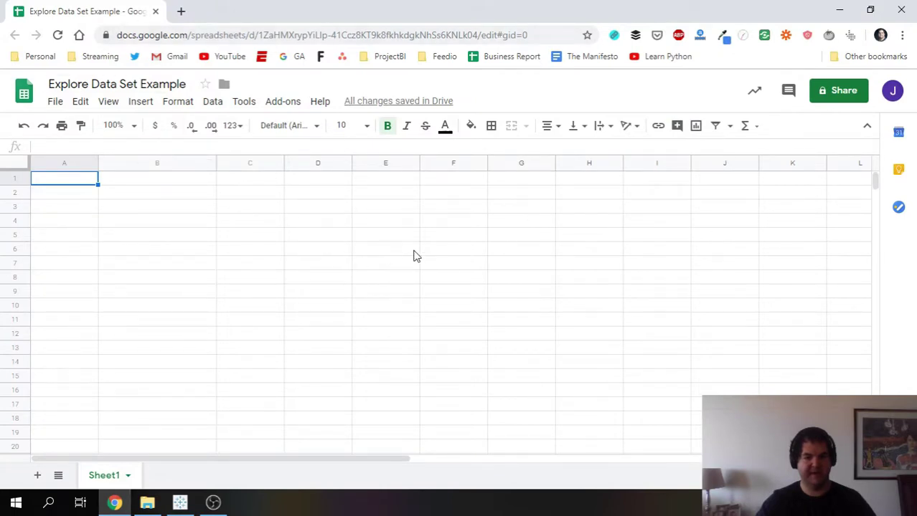
# Paste the order row at E4, then paste its field names transposed down column A from A2
pyautogui.click(375, 223)
pyautogui.hotkey('ctrl', 'v')
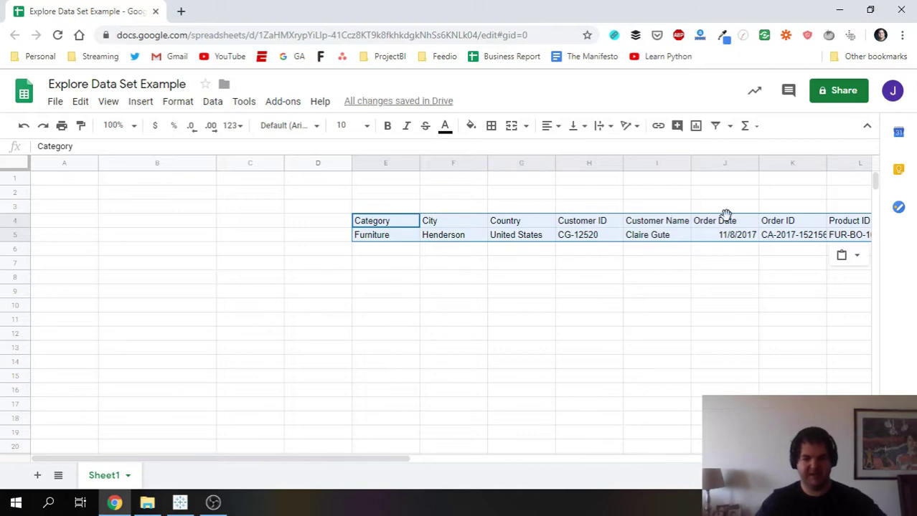
pyautogui.click(395, 222)
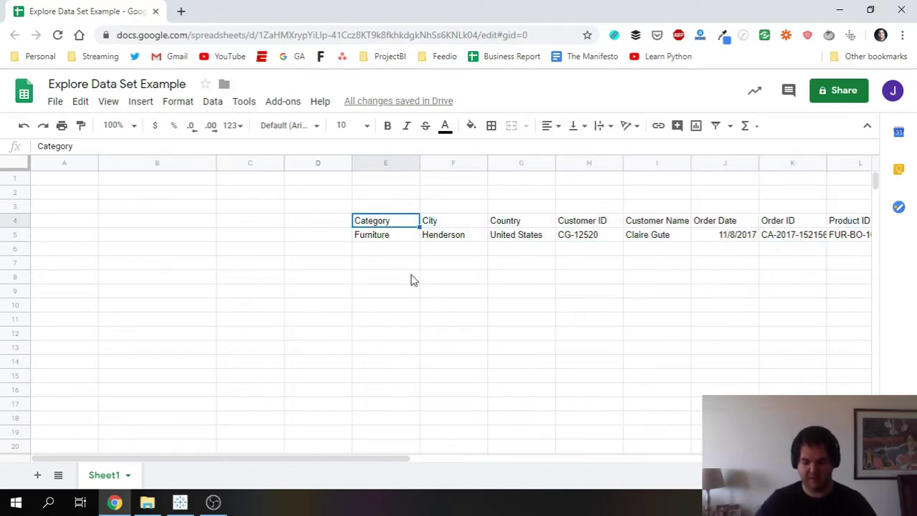
pyautogui.hotkey('ctrl', 'shift', 'Right')
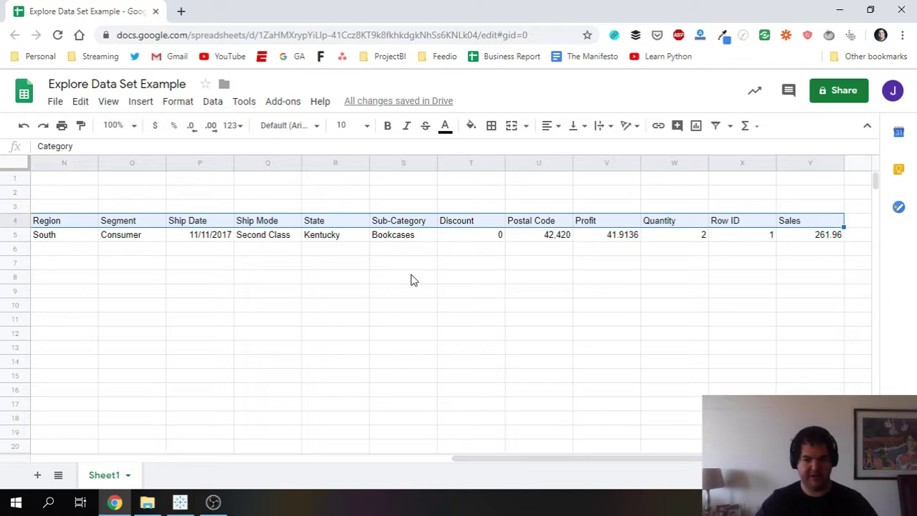
pyautogui.hotkey('ctrl', 'c')
pyautogui.moveTo(575, 459); pyautogui.dragTo(127, 459)
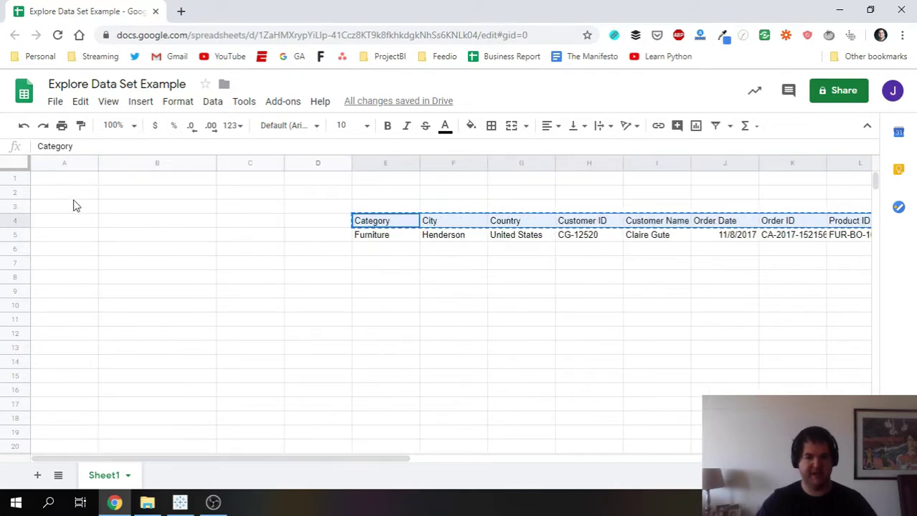
pyautogui.click(72, 178)
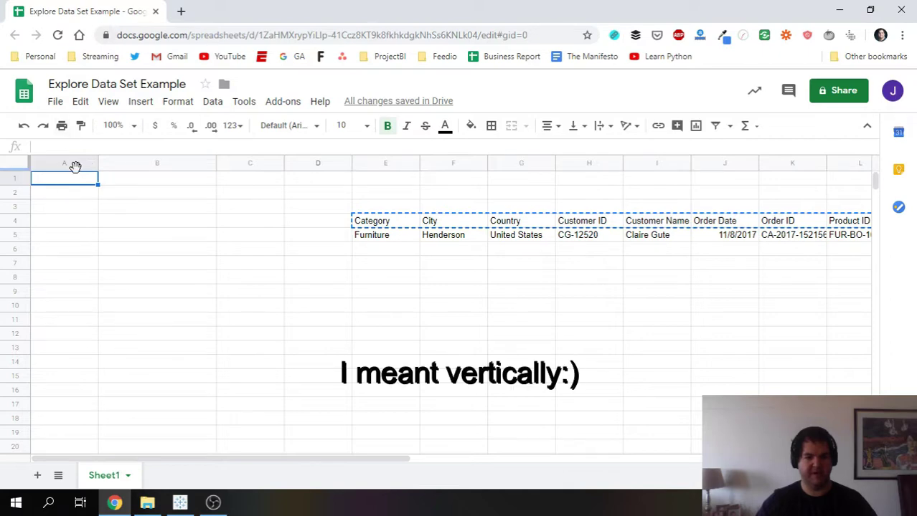
pyautogui.click(66, 196)
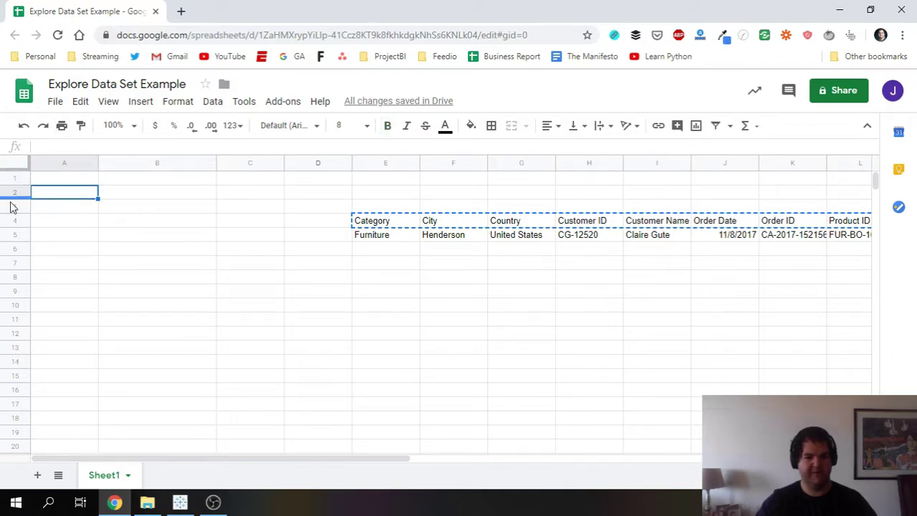
pyautogui.rightClick(79, 198)
pyautogui.moveTo(153, 193)
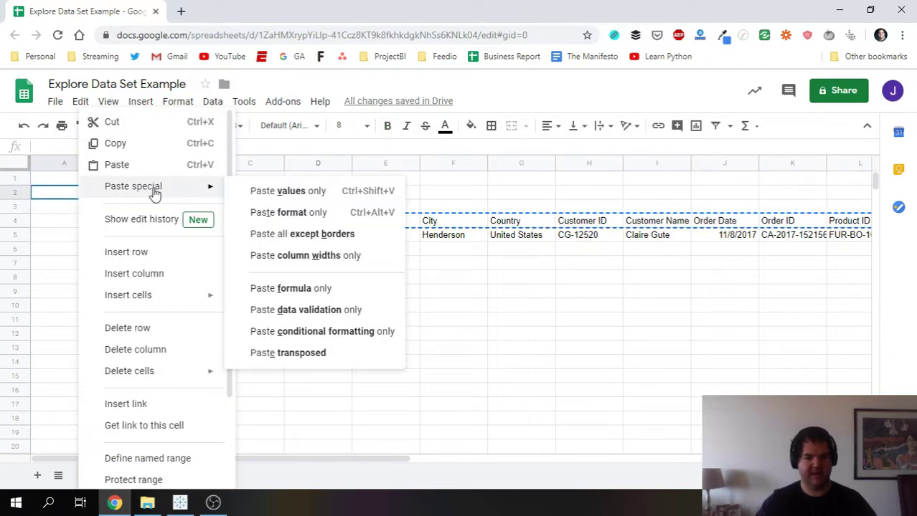
pyautogui.click(318, 357)
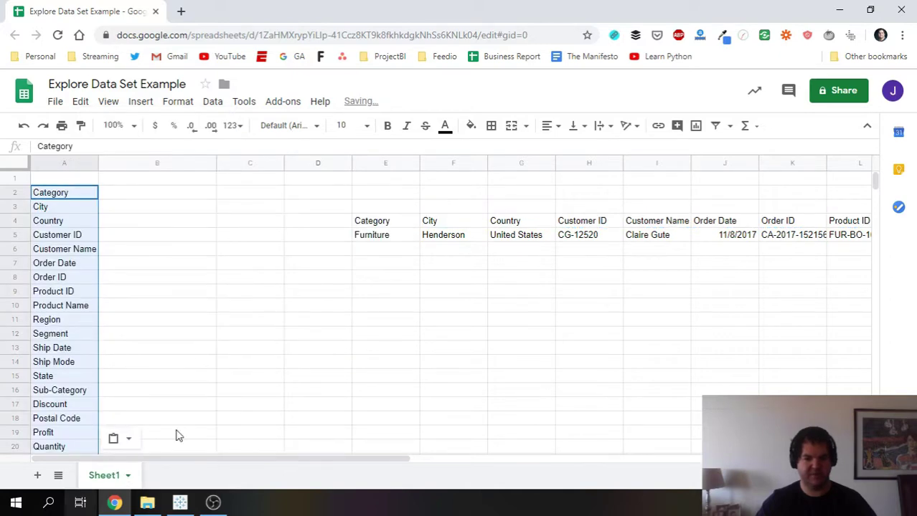
# Paste the order's values from row 5 transposed down column B from B2
pyautogui.click(410, 238)
pyautogui.hotkey('ctrl', 'shift', 'Right')
pyautogui.hotkey('ctrl', 'c')
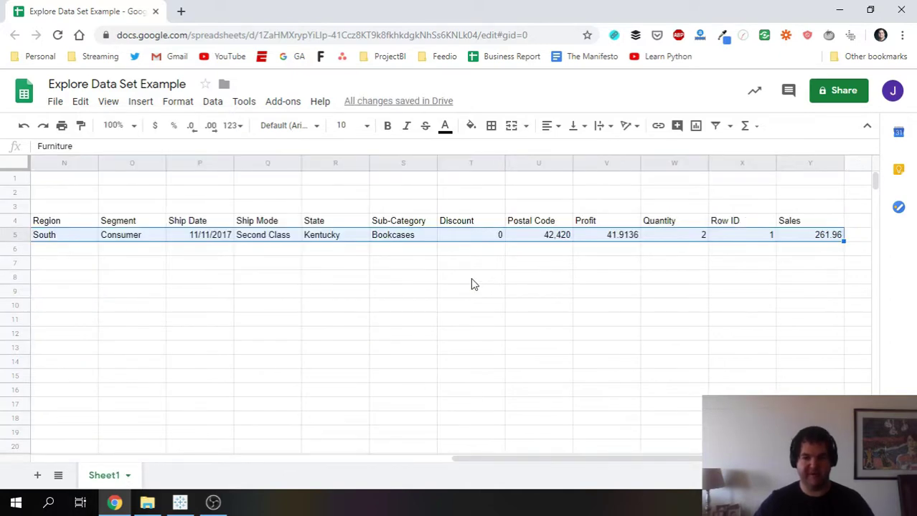
pyautogui.moveTo(541, 462); pyautogui.dragTo(93, 459)
pyautogui.click(130, 195)
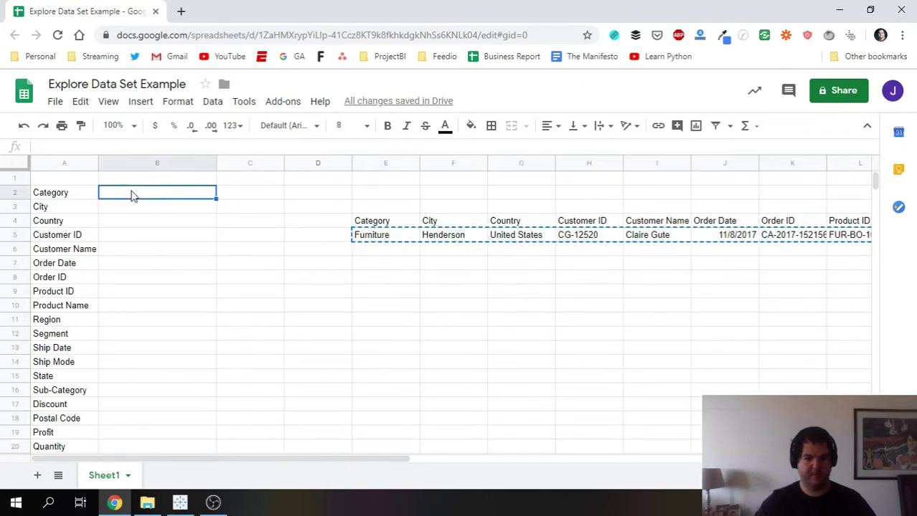
pyautogui.rightClick(132, 195)
pyautogui.moveTo(195, 195)
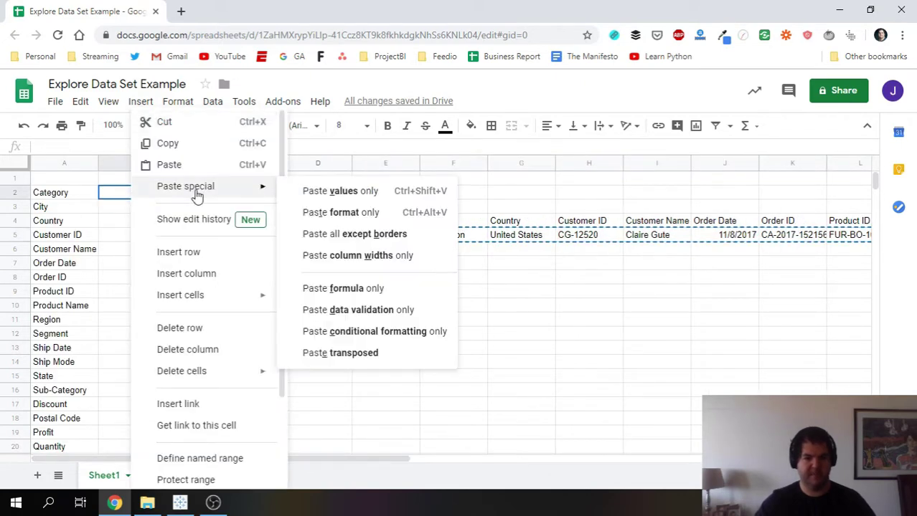
pyautogui.click(388, 355)
# Delete the temporary pasted table in E4:Y5
pyautogui.click(377, 224)
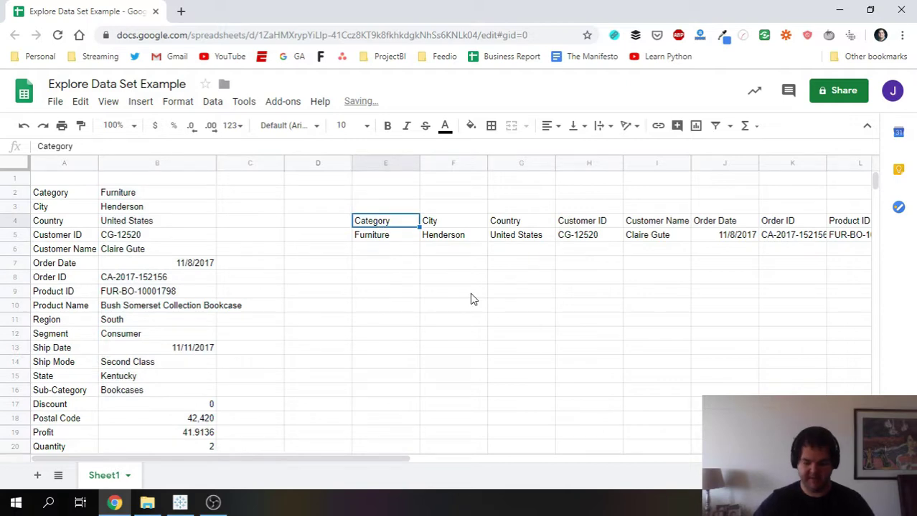
pyautogui.hotkey('ctrl', 'shift', 'Right')
pyautogui.hotkey('shift', 'Down')
pyautogui.press('Delete')
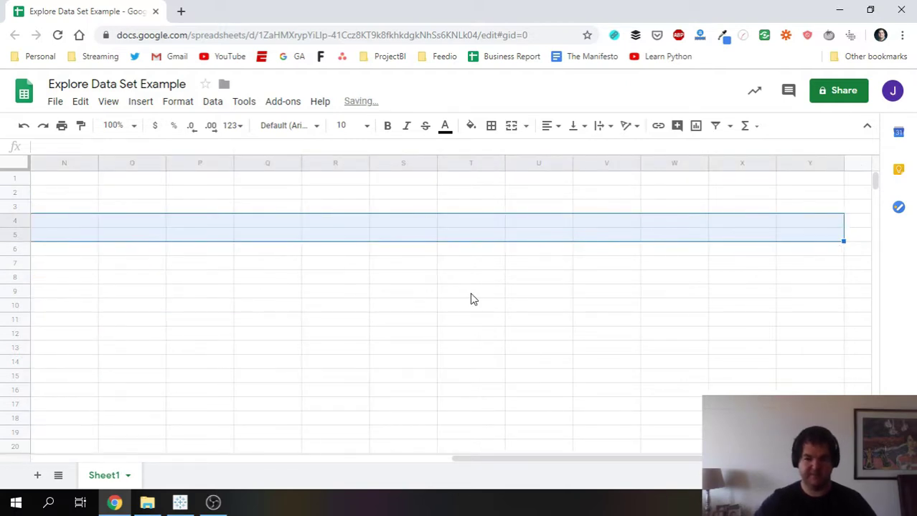
# Add 'Columns' and 'Data' headings in A1:B1 with a light blue fill
pyautogui.moveTo(556, 459); pyautogui.dragTo(119, 409)
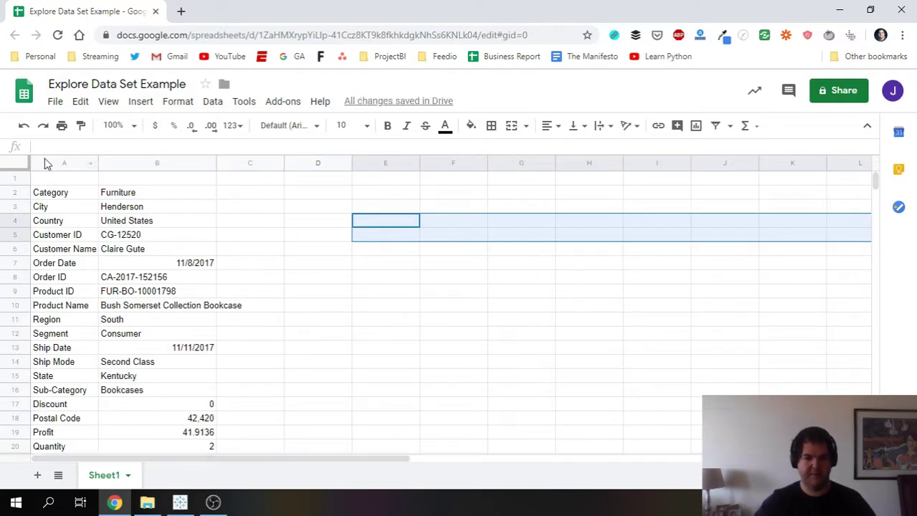
pyautogui.click(66, 179)
pyautogui.write('Col')
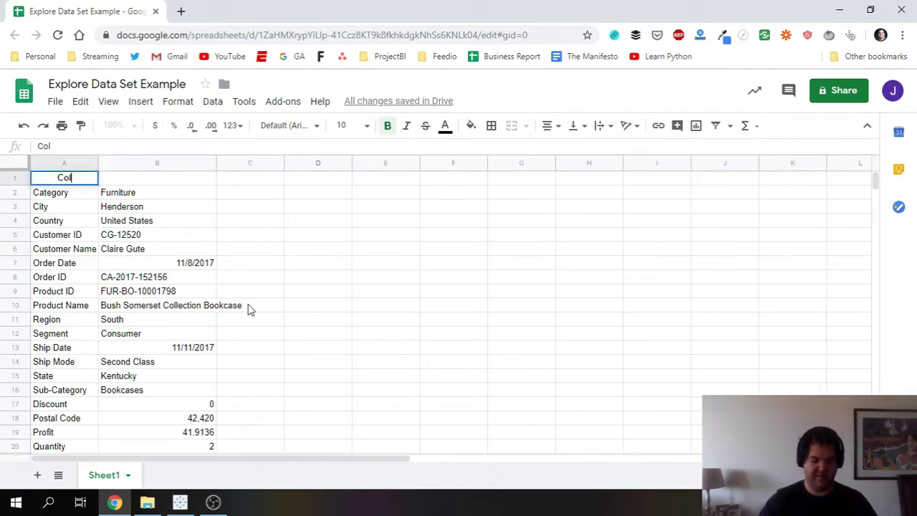
pyautogui.write('umns')
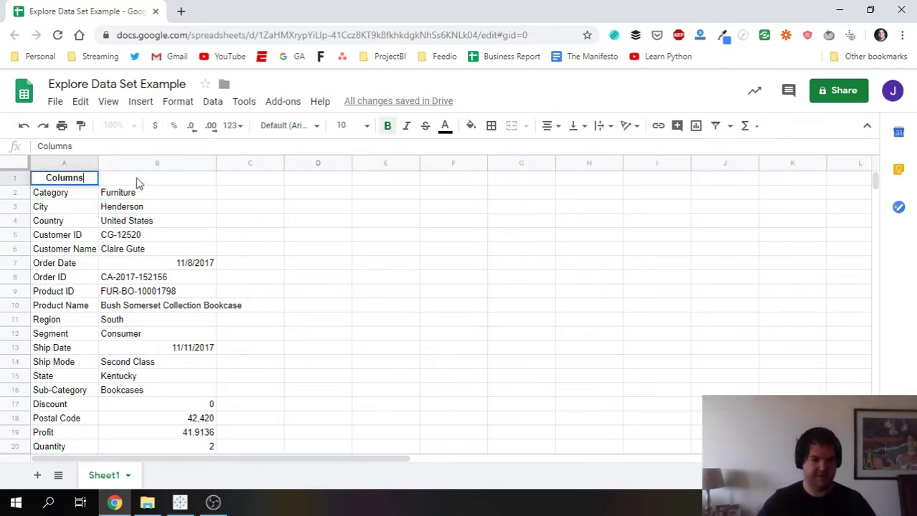
pyautogui.click(139, 183)
pyautogui.write('Data')
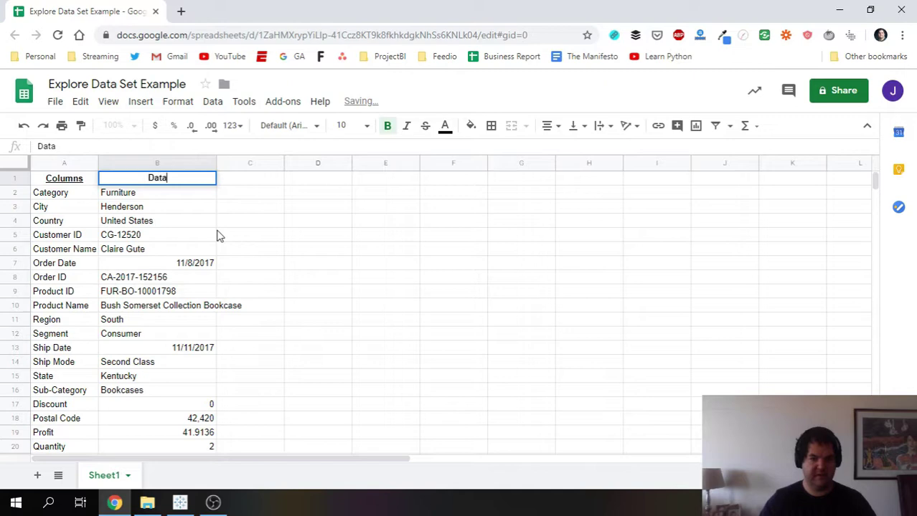
pyautogui.click(246, 223)
pyautogui.moveTo(62, 179); pyautogui.dragTo(208, 181)
pyautogui.click(471, 126)
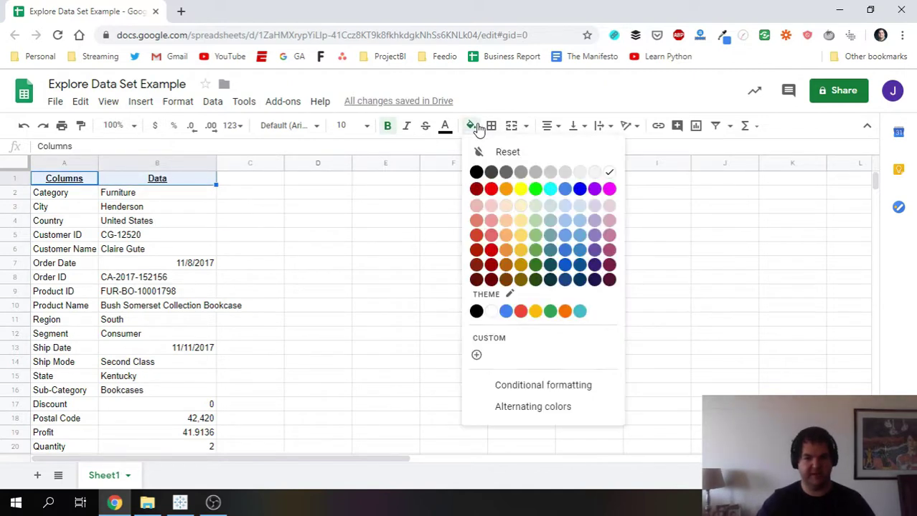
pyautogui.click(579, 207)
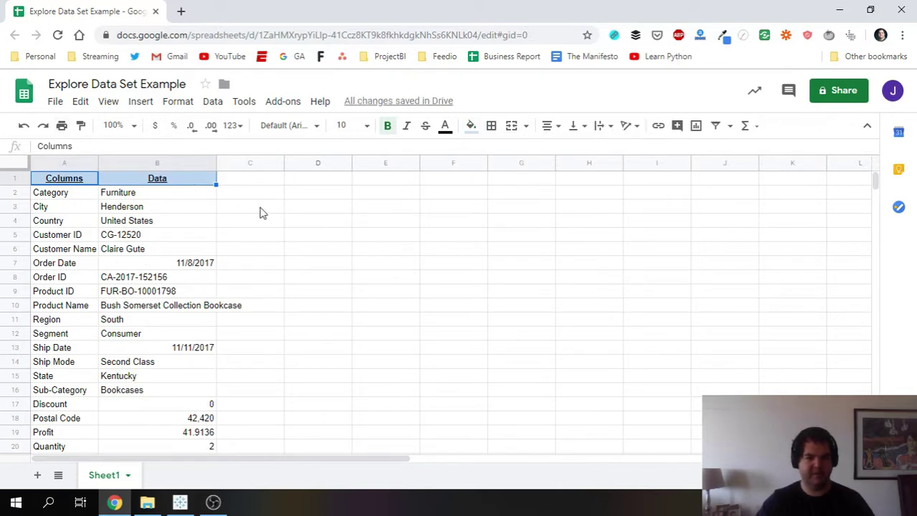
# Left-align the Category-to-Sales rows in columns A and B and set them to size 8
pyautogui.click(178, 101)
pyautogui.click(453, 220)
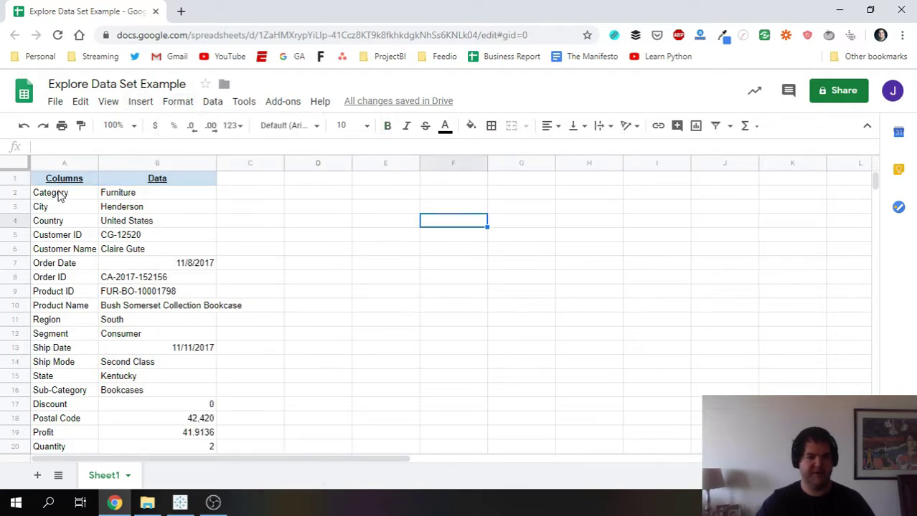
pyautogui.click(60, 196)
pyautogui.hotkey('ctrl', 'shift', 'Right')
pyautogui.hotkey('ctrl', 'shift', 'Down')
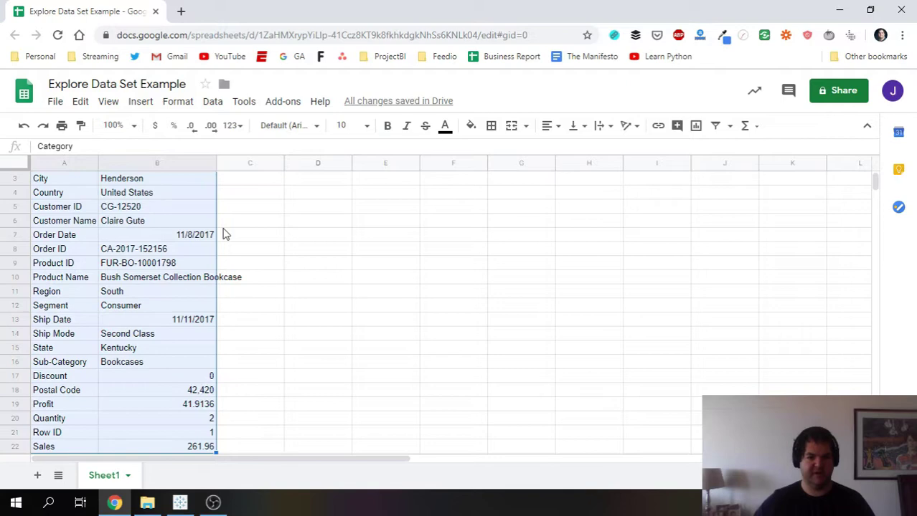
pyautogui.click(549, 126)
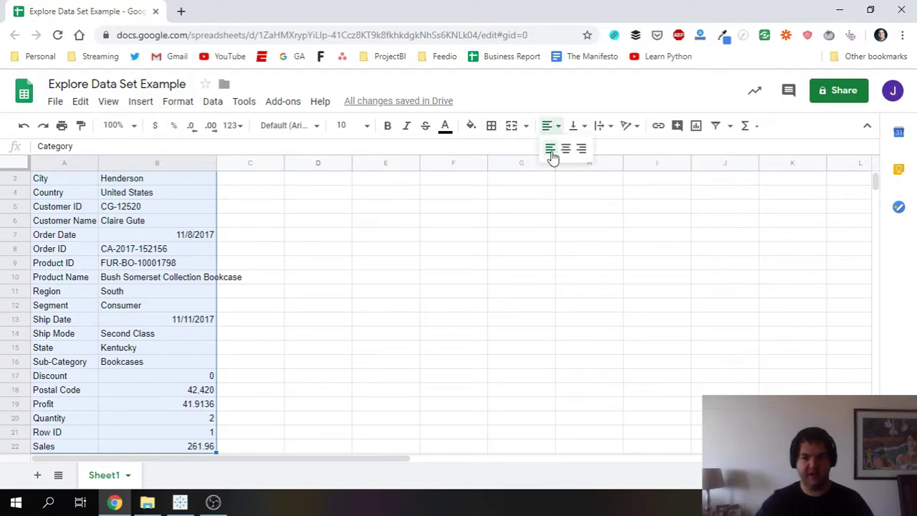
pyautogui.click(551, 149)
pyautogui.click(366, 126)
pyautogui.click(358, 192)
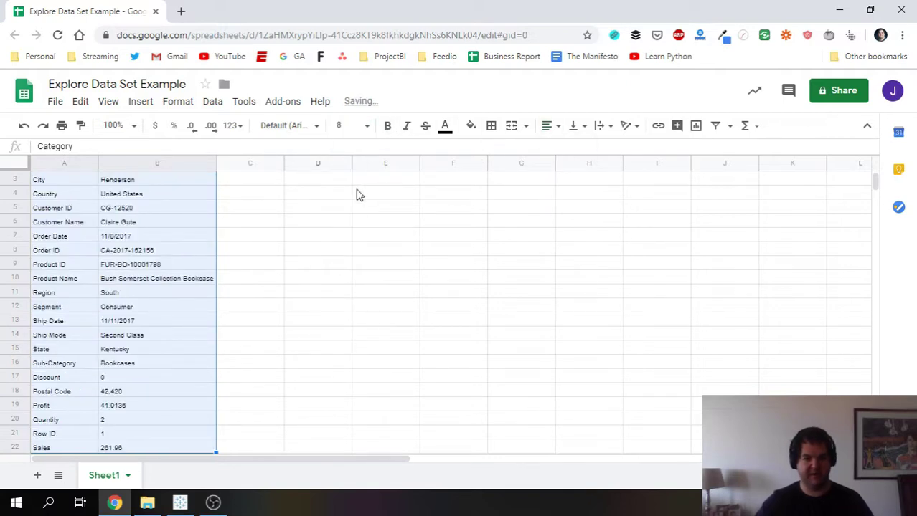
# Check the Customer Name and Ship Date 11/11/2017 values in the formatted list
pyautogui.scroll(1, 147, 281)
pyautogui.click(164, 252)
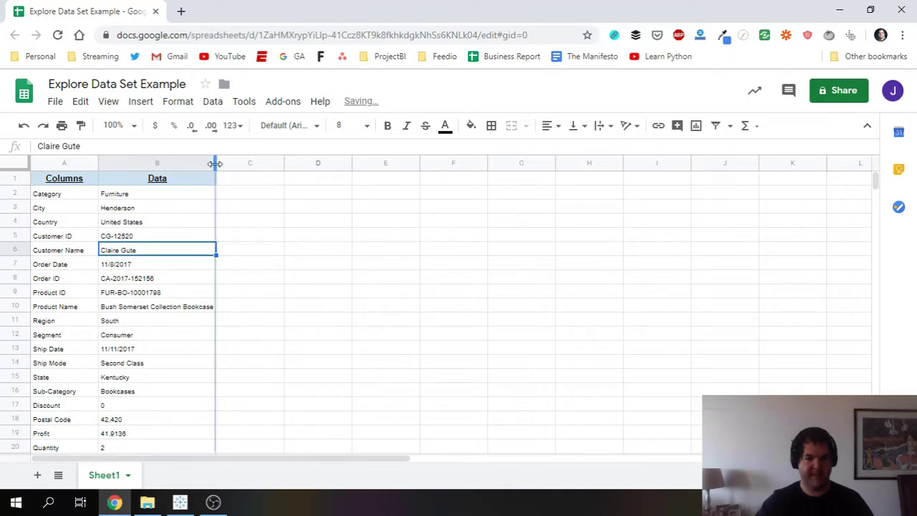
pyautogui.click(191, 351)
pyautogui.scroll(-4, 126, 266)
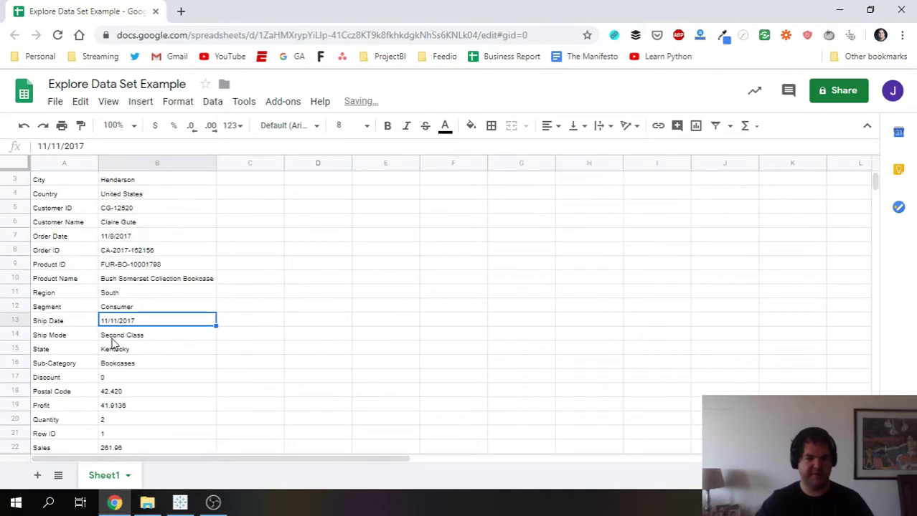
pyautogui.scroll(1, 113, 344)
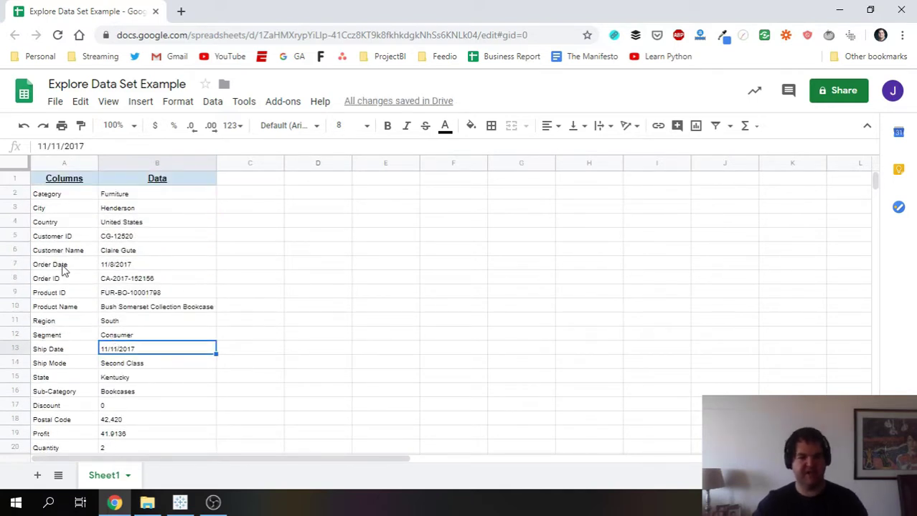
pyautogui.click(61, 196)
pyautogui.scroll(-3, 76, 377)
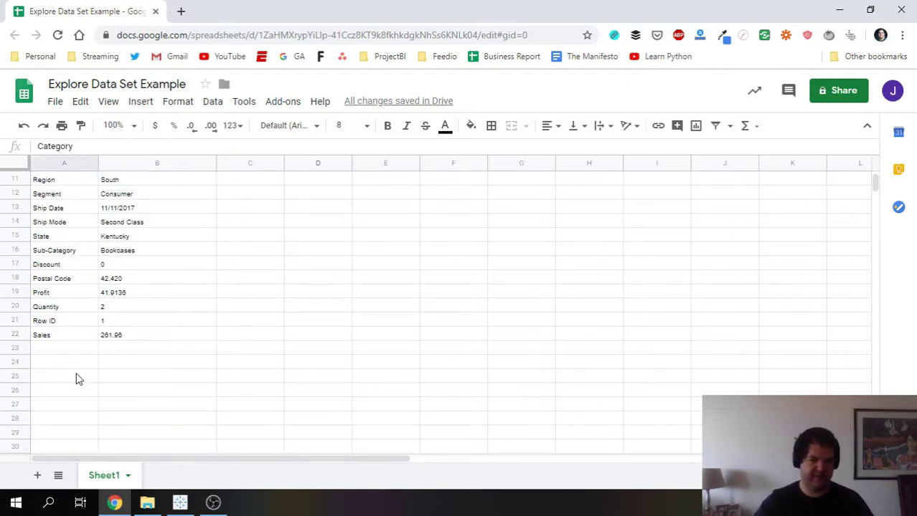
pyautogui.scroll(3, 71, 316)
pyautogui.scroll(-4, 72, 219)
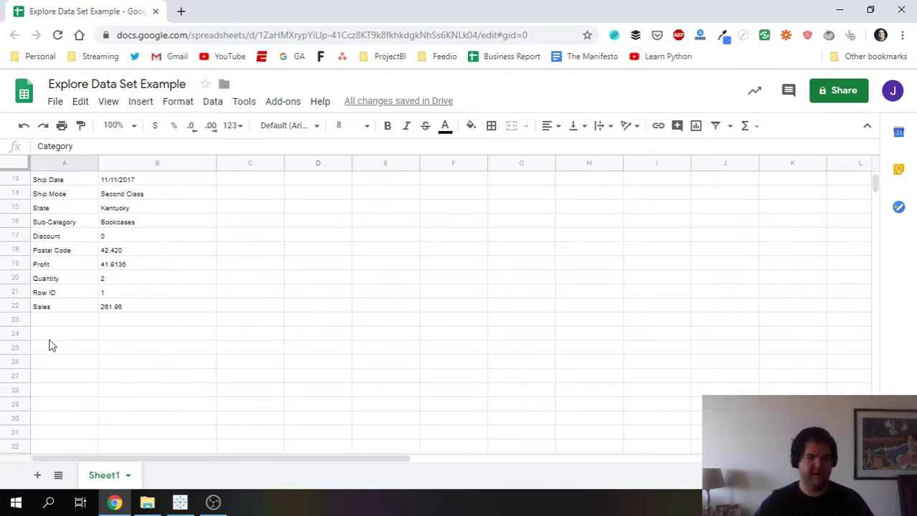
pyautogui.scroll(4, 76, 331)
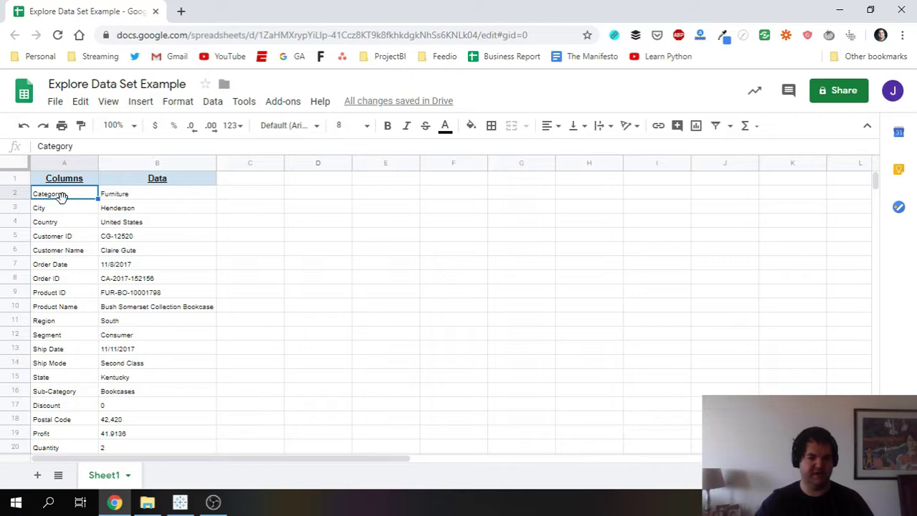
pyautogui.scroll(-2, 68, 283)
pyautogui.click(147, 404)
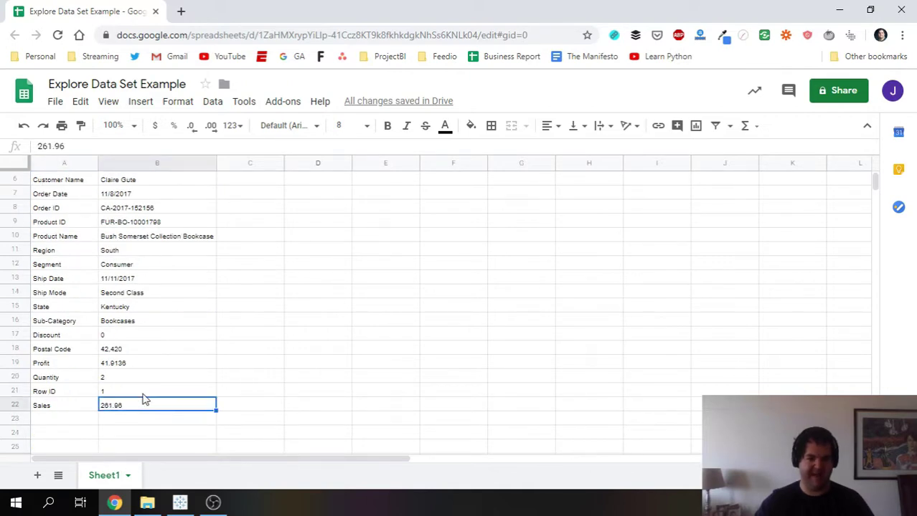
pyautogui.scroll(2, 151, 355)
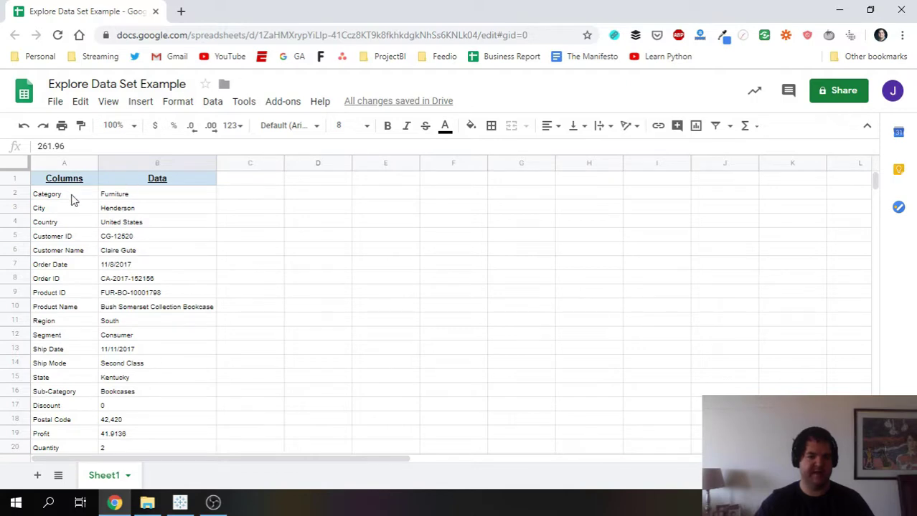
pyautogui.click(60, 199)
pyautogui.click(132, 199)
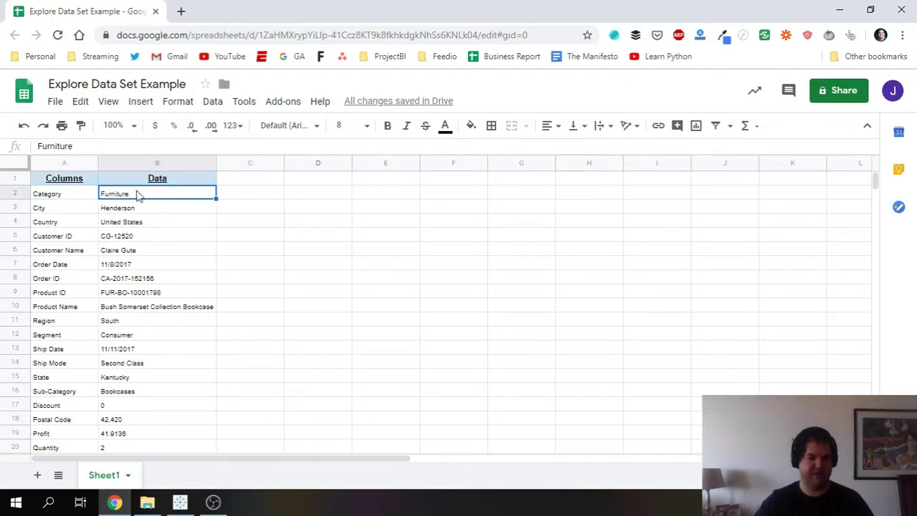
pyautogui.click(62, 238)
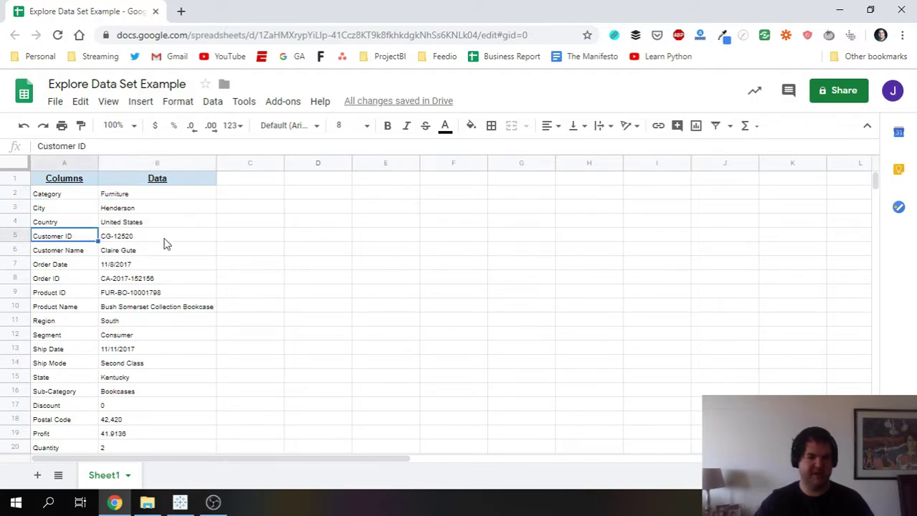
pyautogui.click(156, 237)
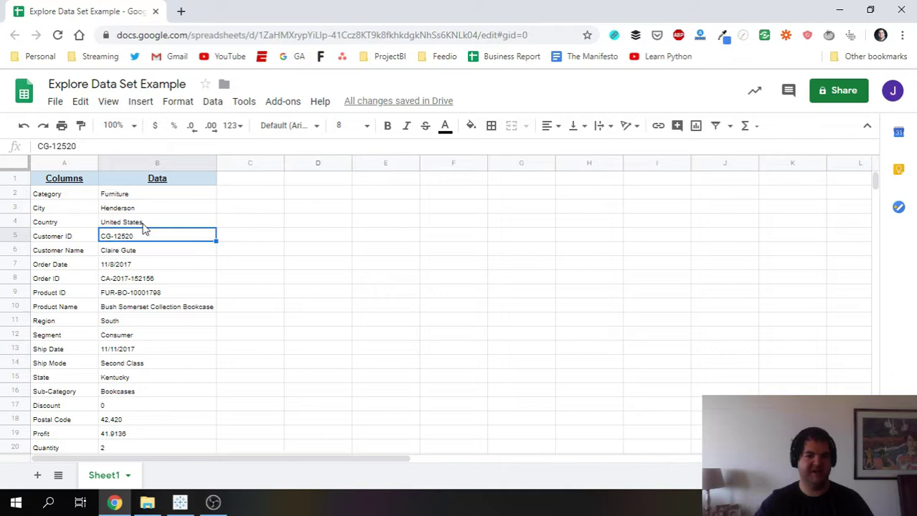
pyautogui.scroll(-1, 157, 284)
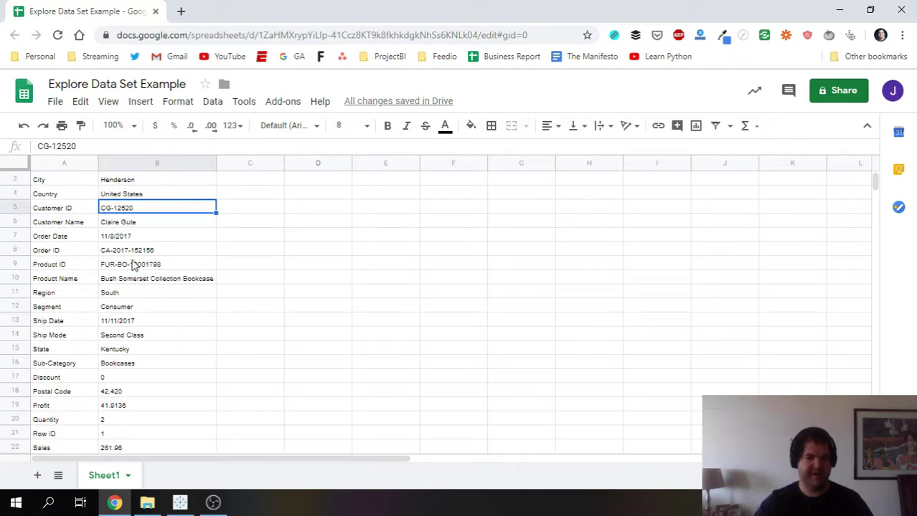
pyautogui.click(161, 241)
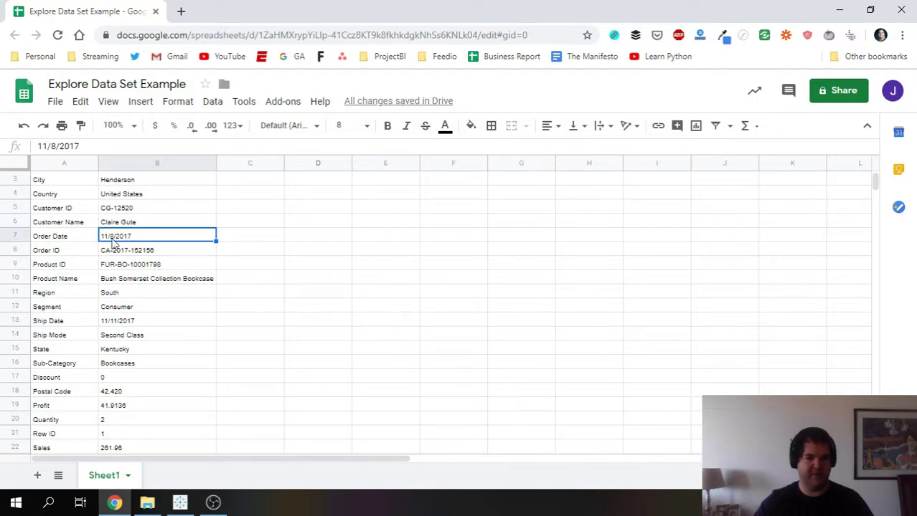
pyautogui.scroll(-1, 161, 294)
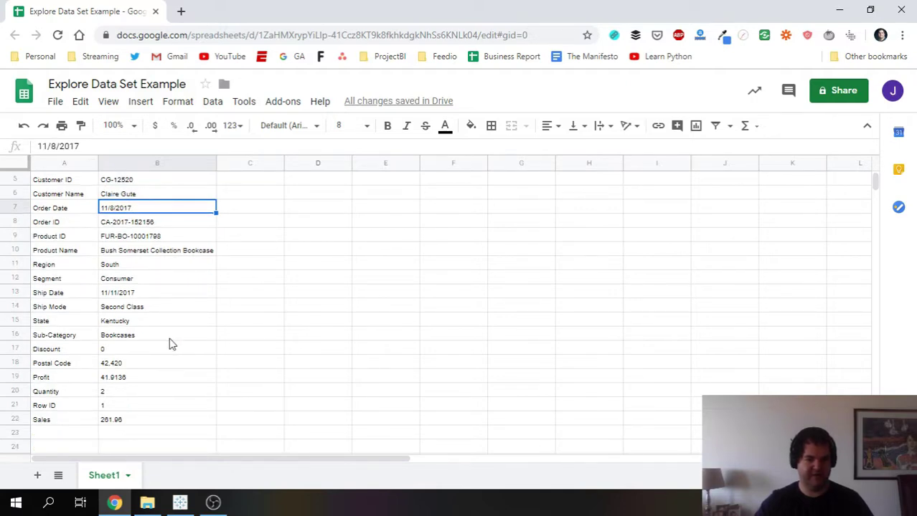
pyautogui.scroll(-1, 188, 316)
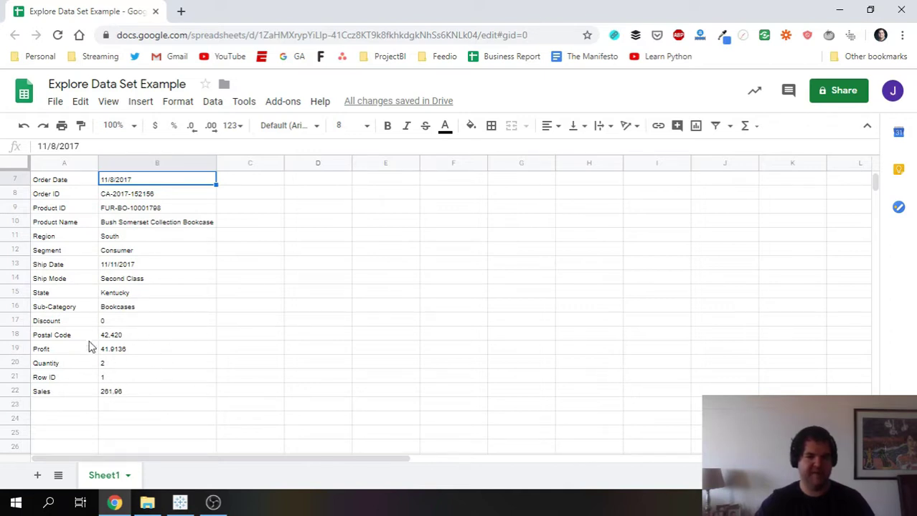
pyautogui.click(131, 323)
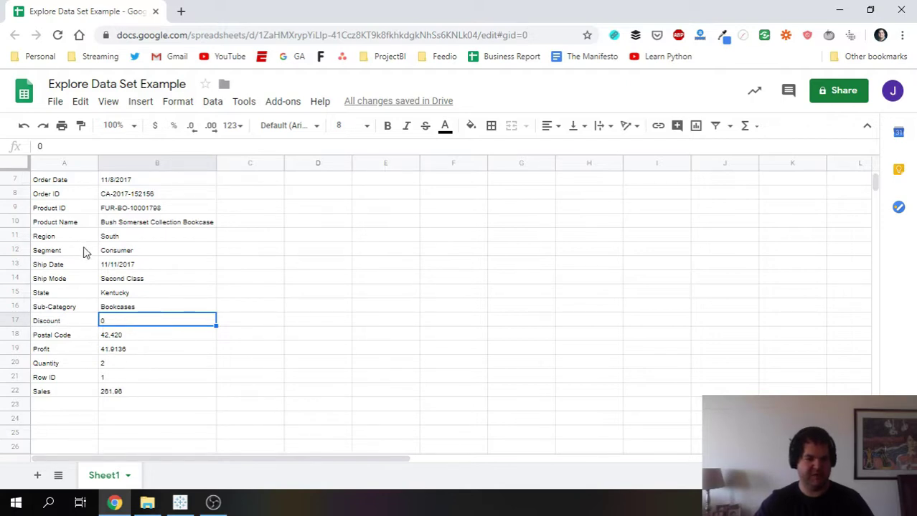
pyautogui.scroll(2, 103, 369)
pyautogui.scroll(-1, 151, 321)
pyautogui.scroll(1, 63, 307)
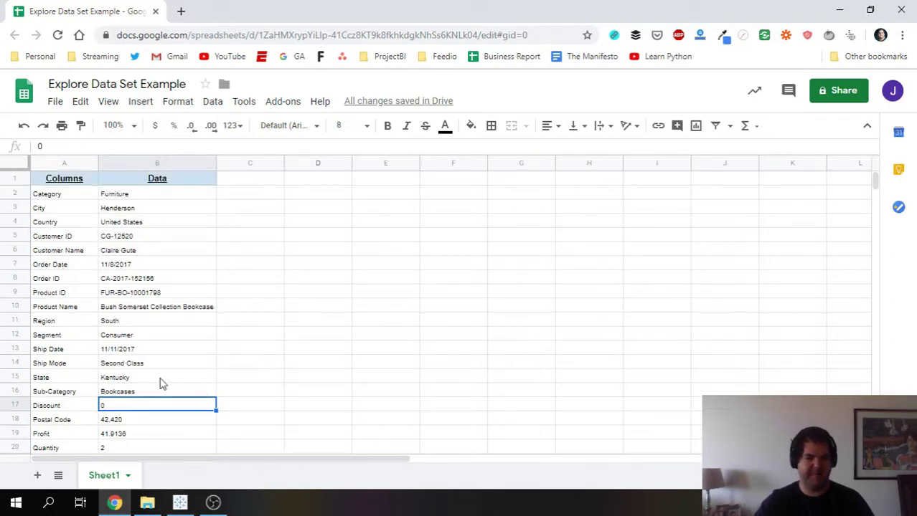
pyautogui.scroll(-3, 88, 208)
pyautogui.scroll(3, 77, 312)
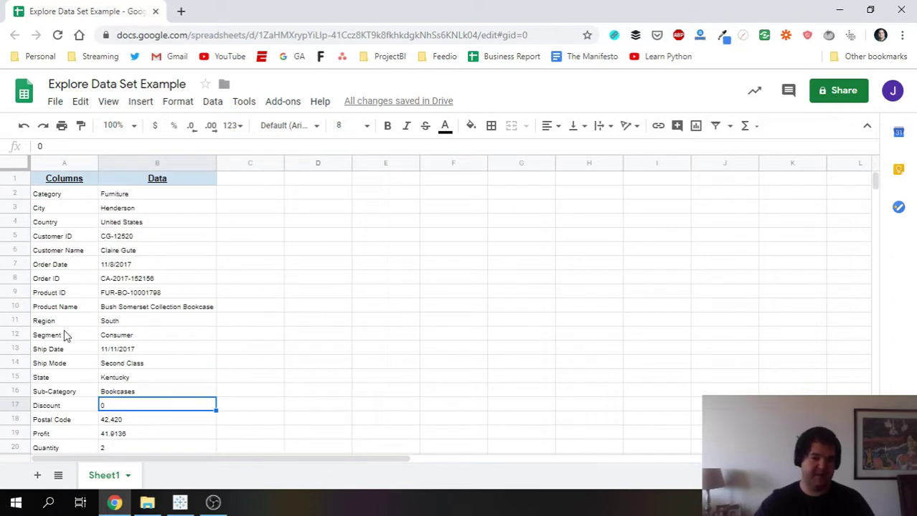
pyautogui.scroll(-2, 79, 302)
pyautogui.scroll(2, 86, 380)
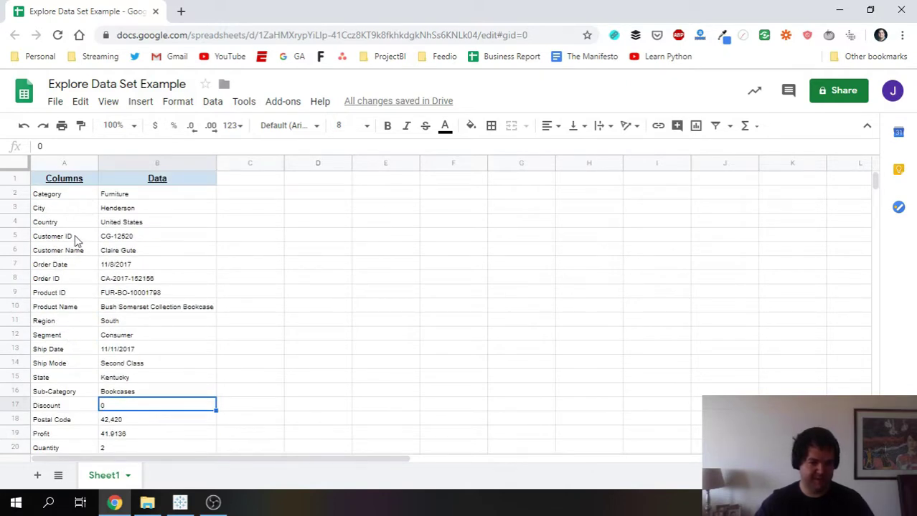
pyautogui.scroll(-1, 92, 430)
pyautogui.scroll(1, 69, 403)
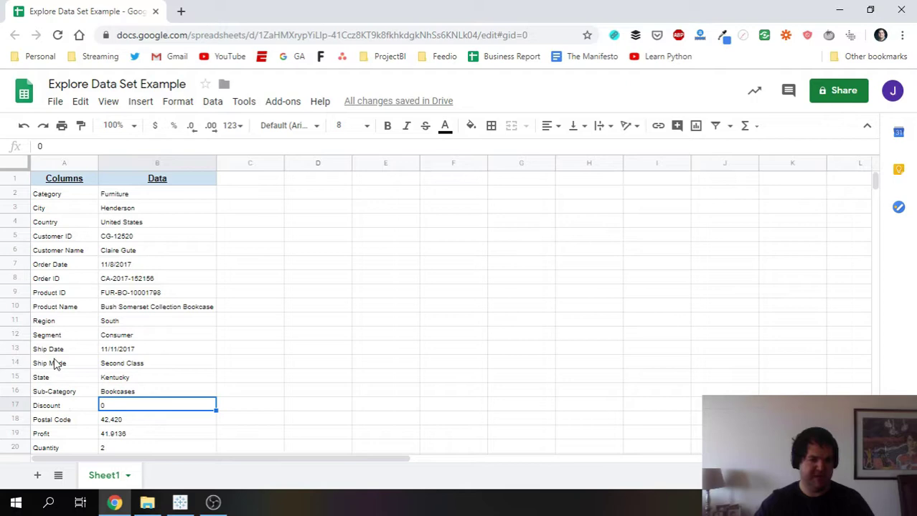
pyautogui.click(72, 293)
pyautogui.click(75, 279)
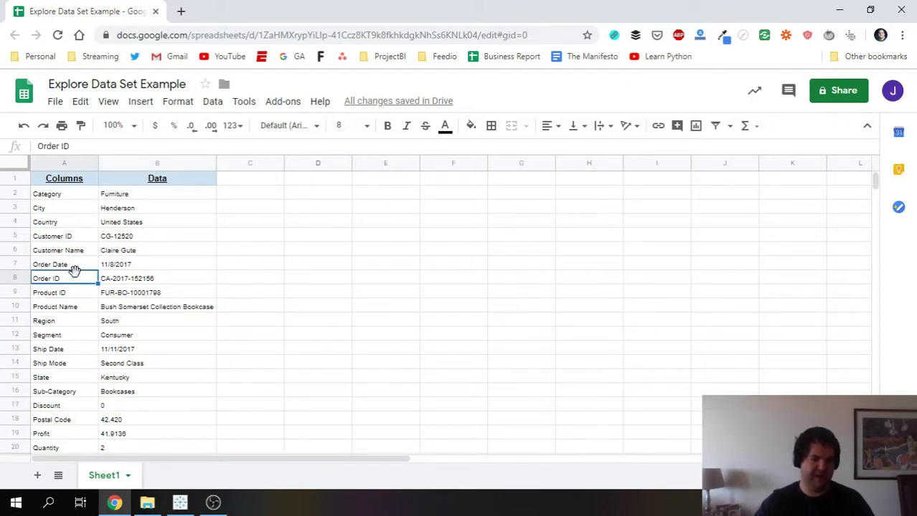
pyautogui.click(82, 238)
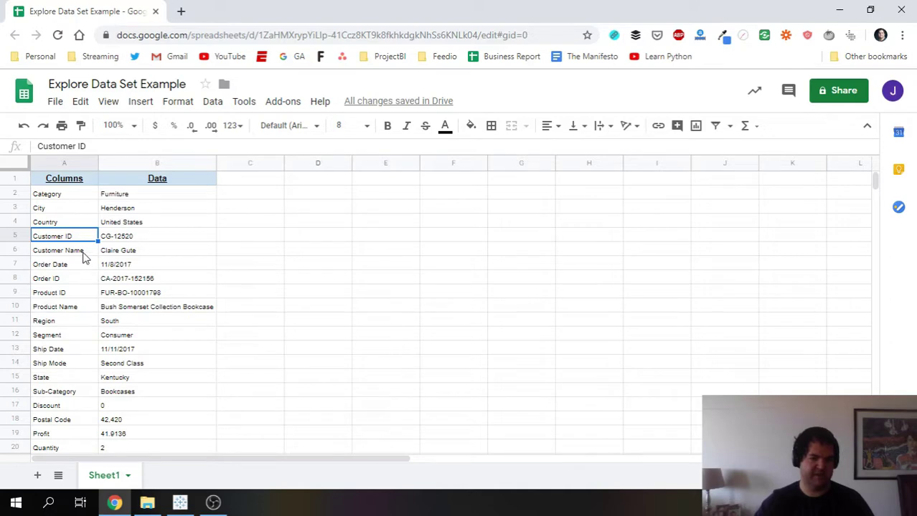
pyautogui.scroll(-2, 65, 338)
pyautogui.scroll(2, 61, 341)
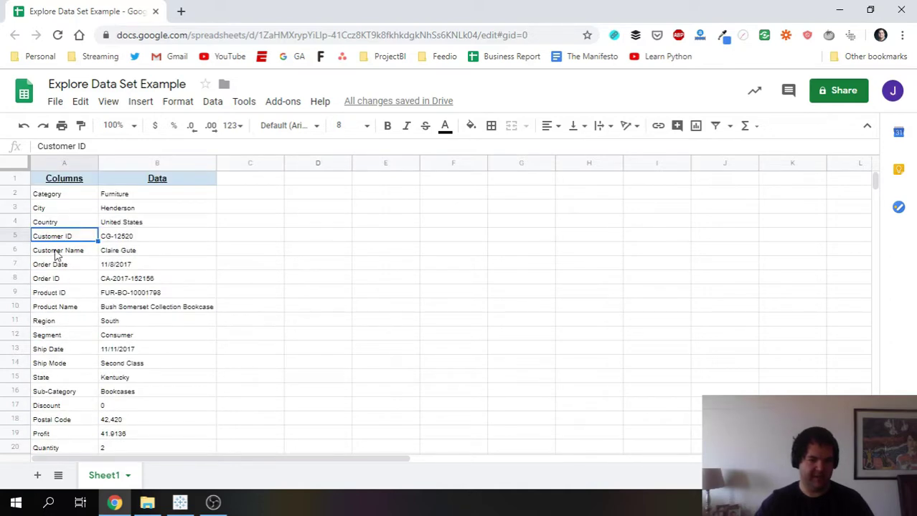
pyautogui.scroll(-2, 72, 350)
pyautogui.scroll(-1, 72, 352)
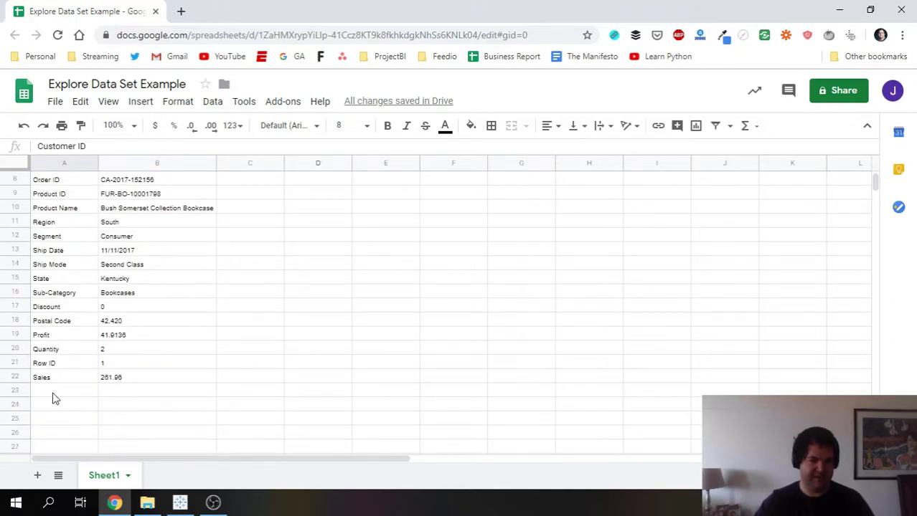
pyautogui.click(65, 365)
pyautogui.scroll(1, 64, 365)
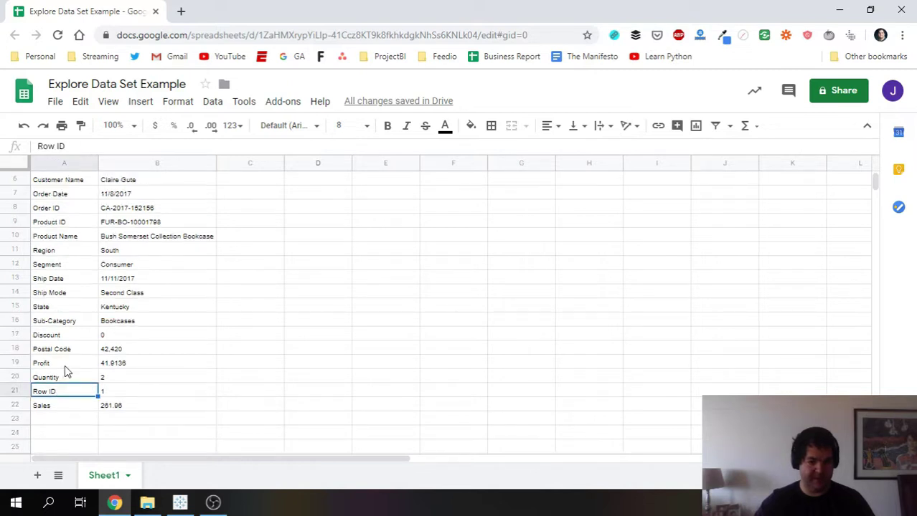
pyautogui.scroll(2, 72, 387)
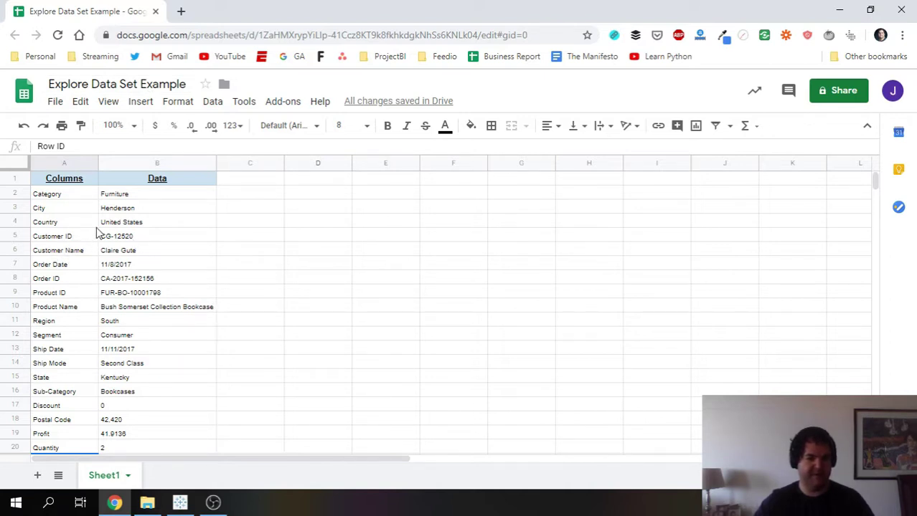
pyautogui.scroll(-2, 187, 376)
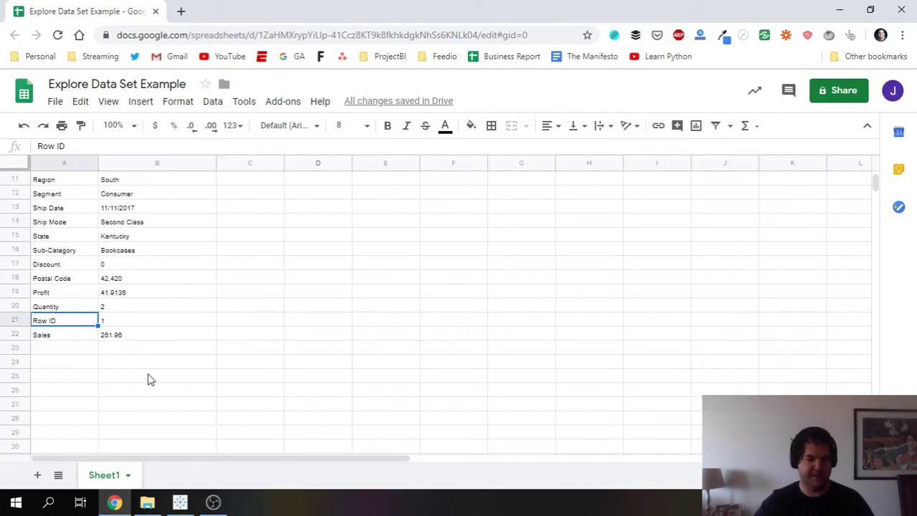
pyautogui.scroll(2, 147, 379)
pyautogui.scroll(-1, 192, 369)
pyautogui.scroll(1, 153, 393)
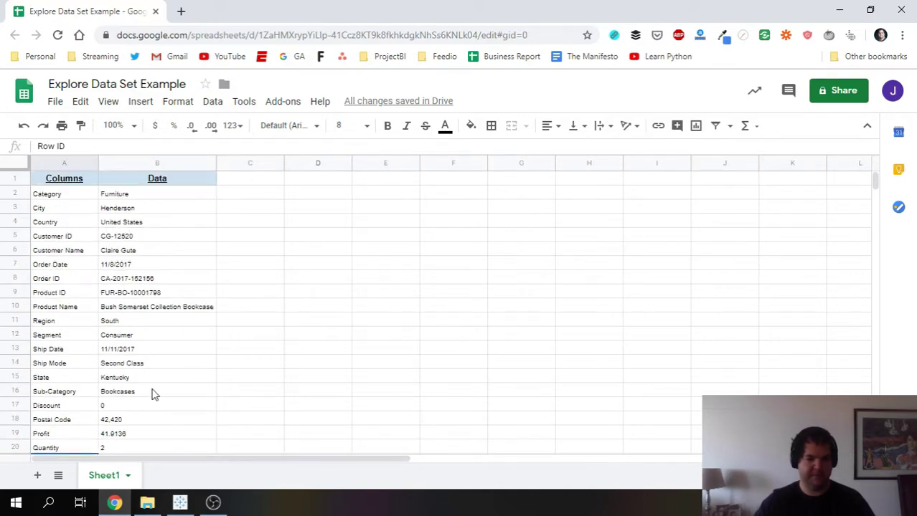
# Close the single-order row view and rename Sheet 1 to QA
pyautogui.click(180, 503)
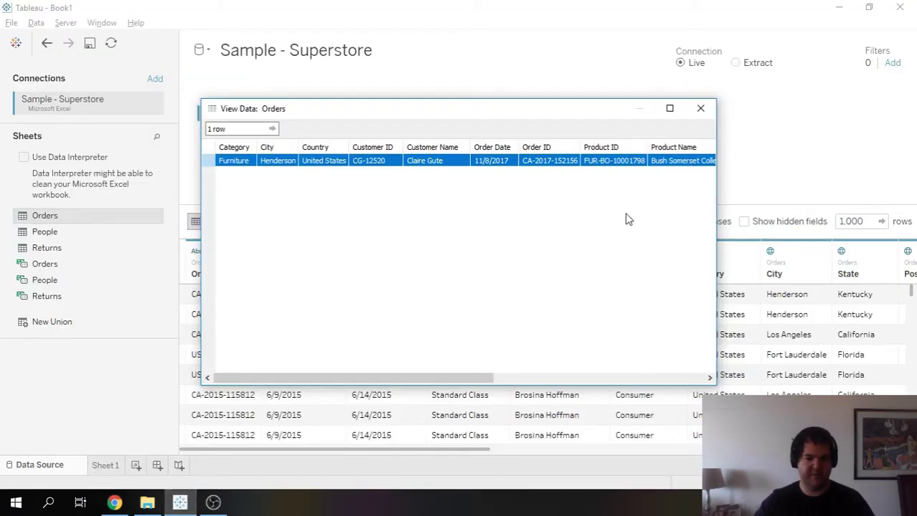
pyautogui.click(700, 108)
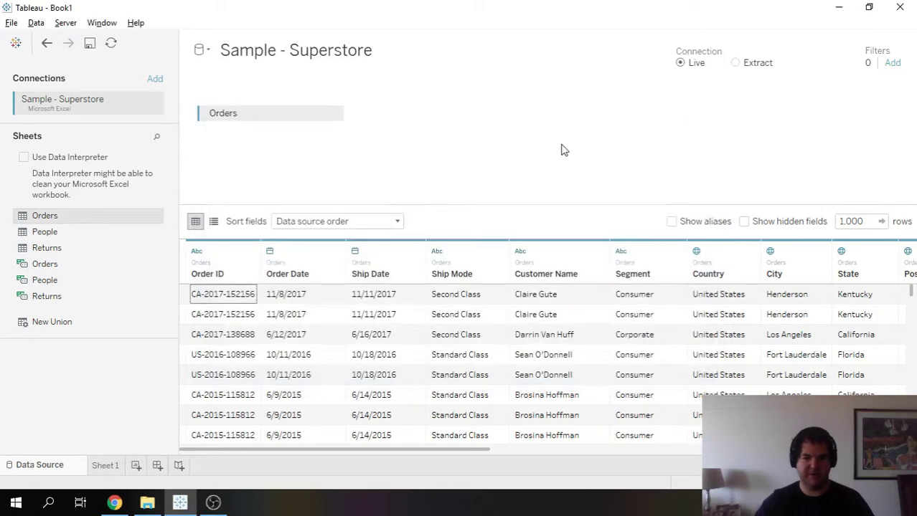
pyautogui.click(108, 466)
pyautogui.doubleClick(109, 466)
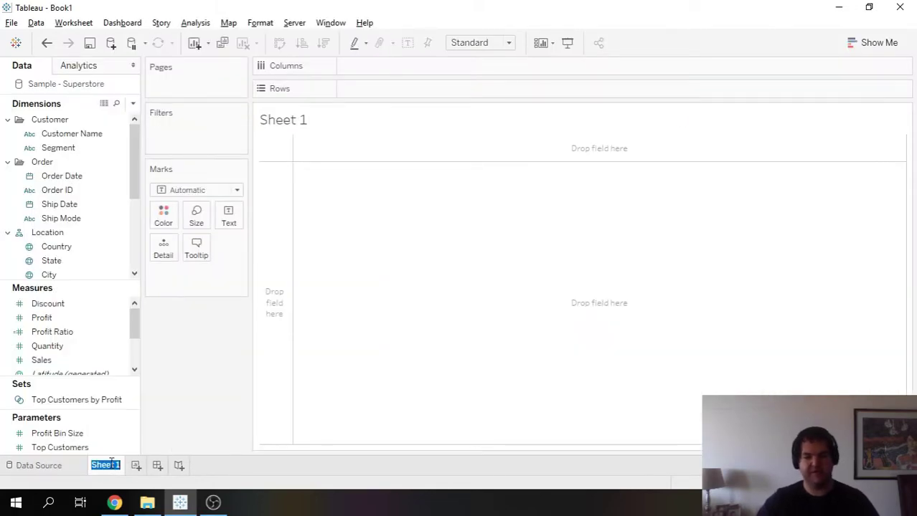
pyautogui.write('QA')
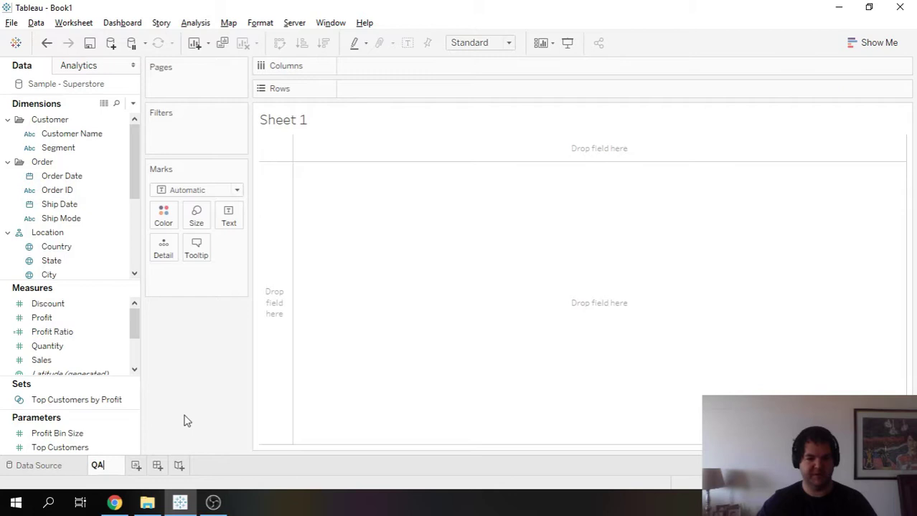
pyautogui.press('Return')
# Colour the QA sheet tab brown
pyautogui.rightClick(101, 475)
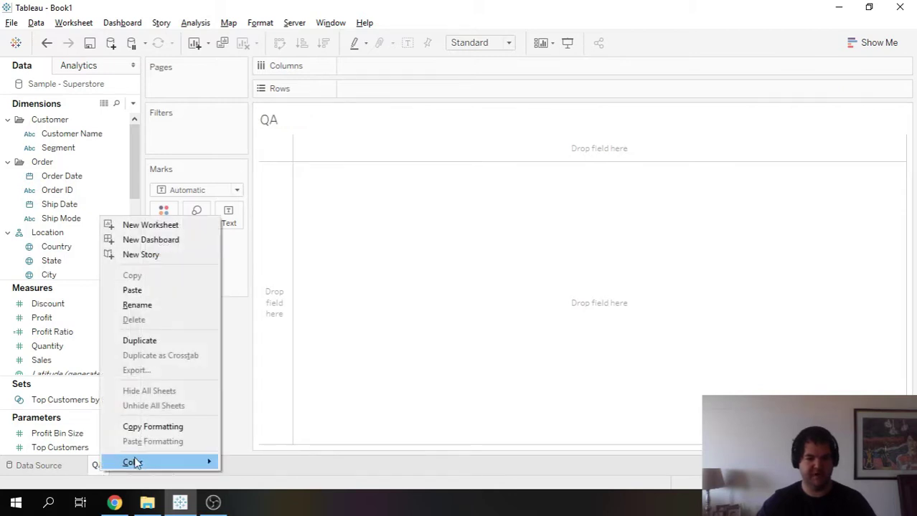
pyautogui.moveTo(157, 464)
pyautogui.click(270, 464)
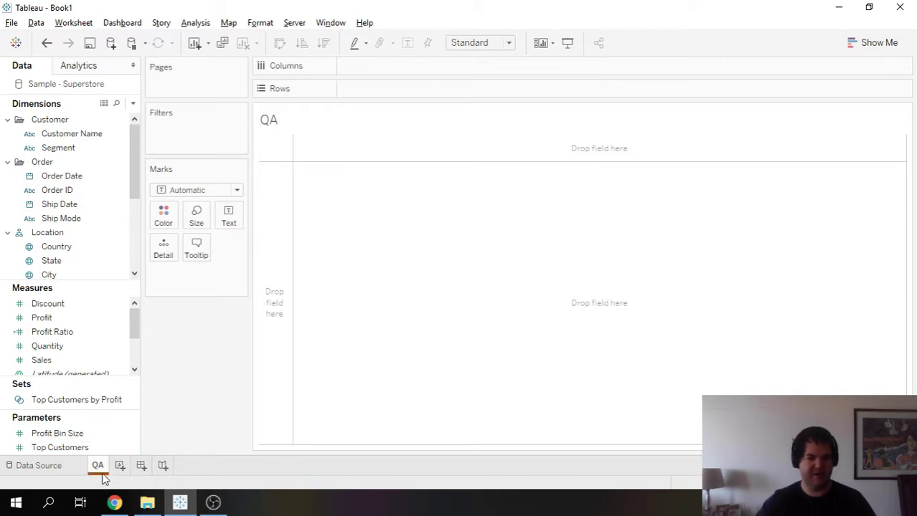
# Drag Number of Records onto the QA view so it shows 9,994 as a text mark
pyautogui.moveTo(103, 479)
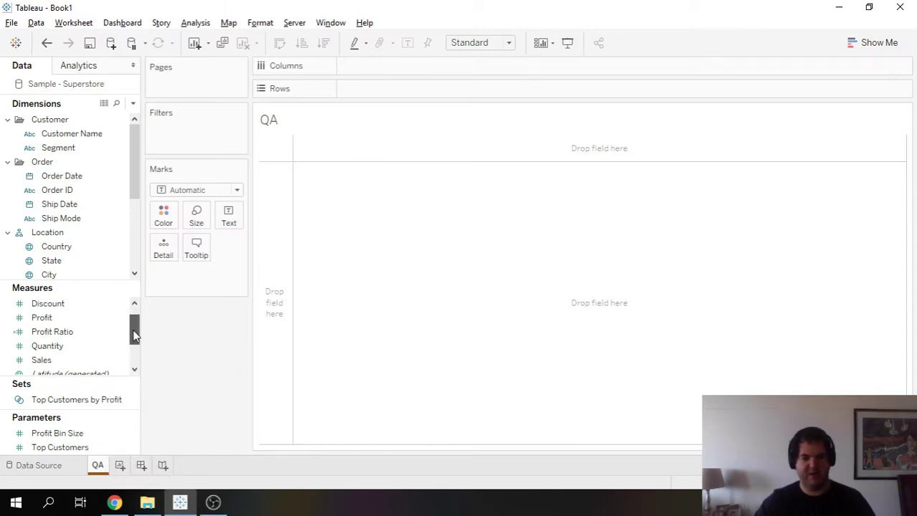
pyautogui.moveTo(133, 329)
pyautogui.mouseDown()
pyautogui.moveTo(133, 353)
pyautogui.moveTo(133, 316)
pyautogui.mouseUp()
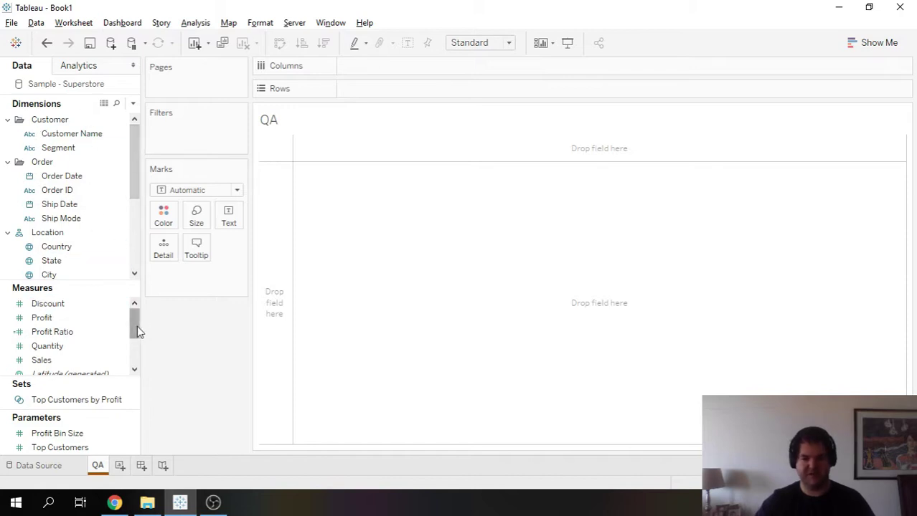
pyautogui.moveTo(132, 323); pyautogui.dragTo(459, 238)
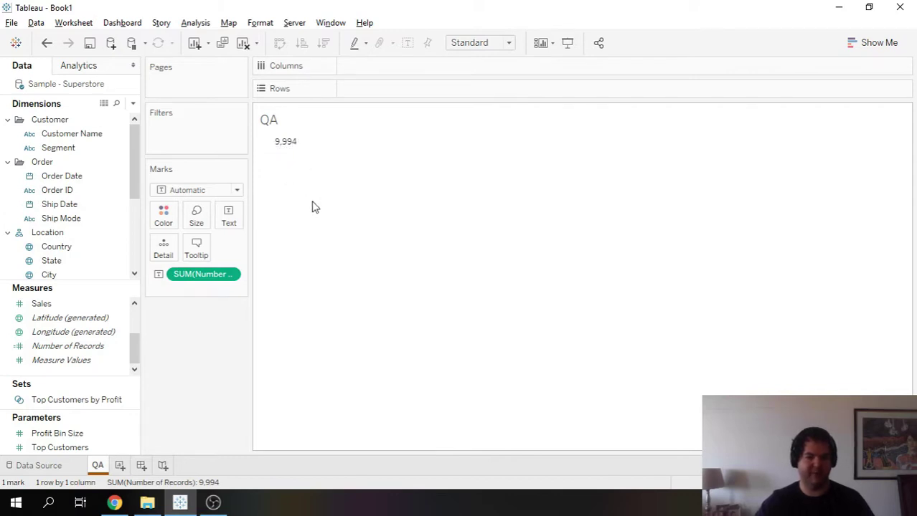
pyautogui.moveTo(292, 147)
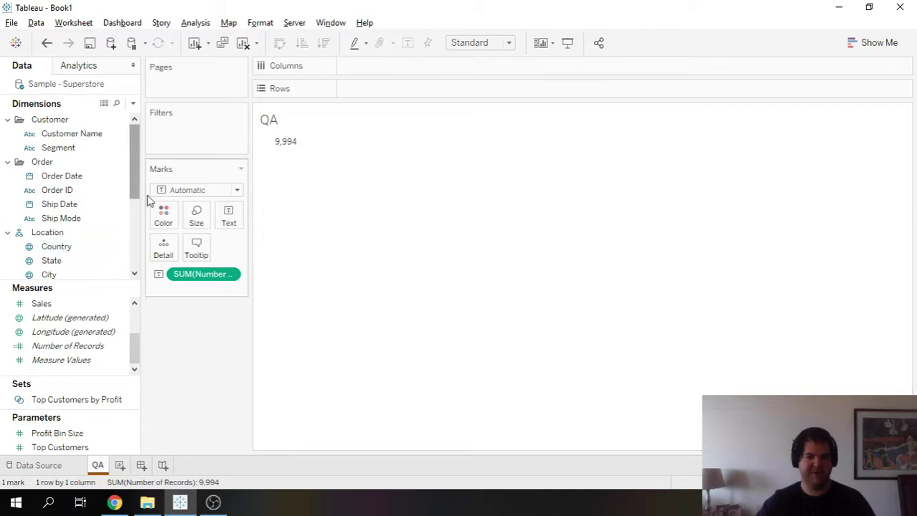
# Search the Data pane fields for 'id', then open the Sample - Superstore data source page
pyautogui.moveTo(132, 157); pyautogui.dragTo(122, 192)
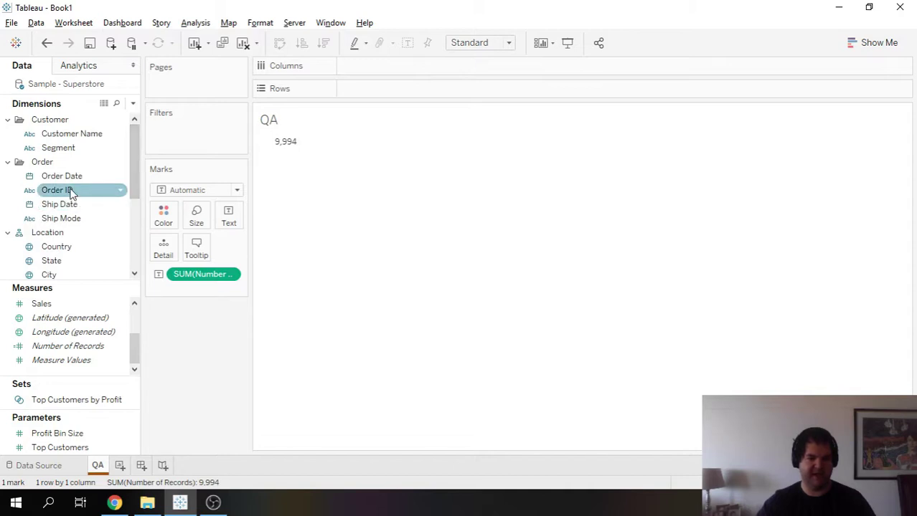
pyautogui.moveTo(138, 150)
pyautogui.mouseDown()
pyautogui.moveTo(135, 225)
pyautogui.moveTo(132, 139)
pyautogui.mouseUp()
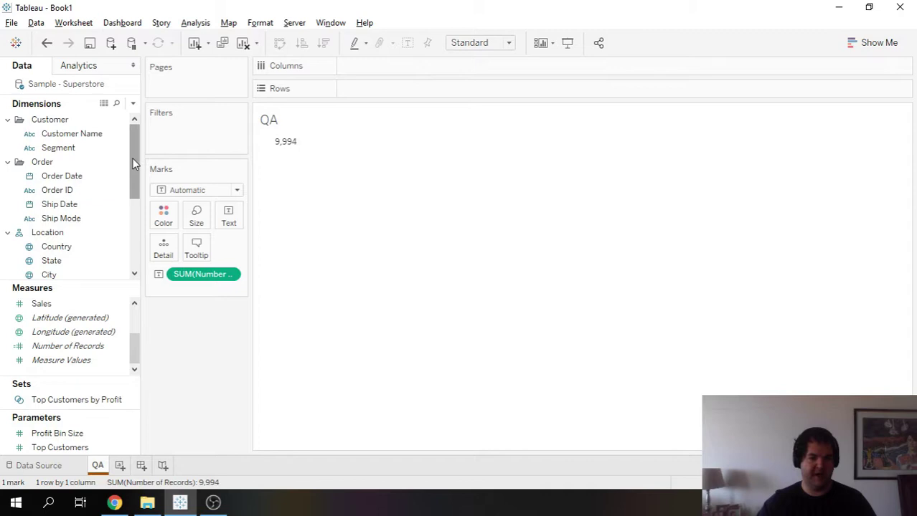
pyautogui.moveTo(134, 349); pyautogui.dragTo(134, 322)
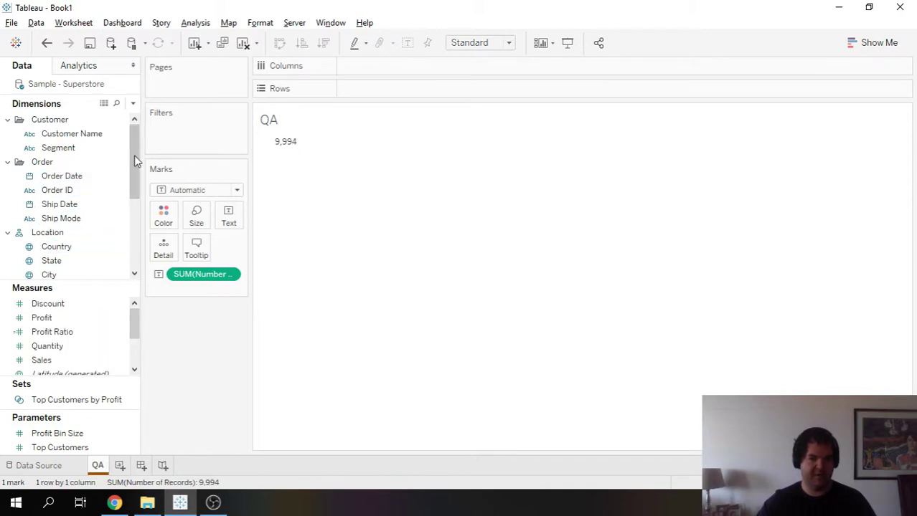
pyautogui.moveTo(136, 142)
pyautogui.mouseDown()
pyautogui.moveTo(139, 208)
pyautogui.moveTo(137, 127)
pyautogui.mouseUp()
pyautogui.click(116, 103)
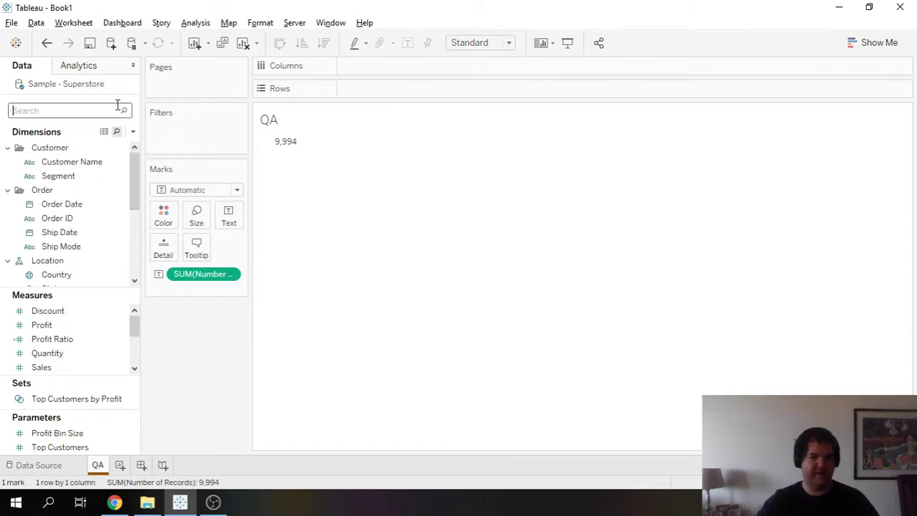
pyautogui.write('id')
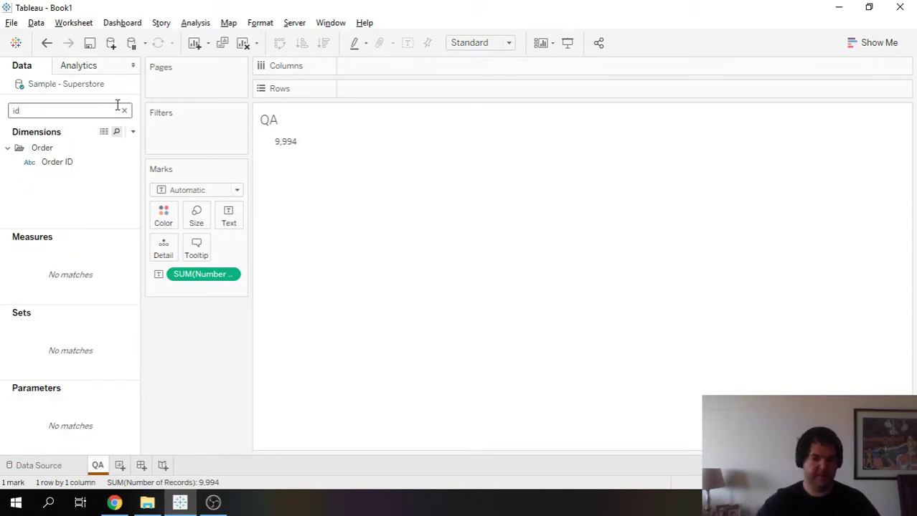
pyautogui.press('BackSpace')
pyautogui.press('BackSpace')
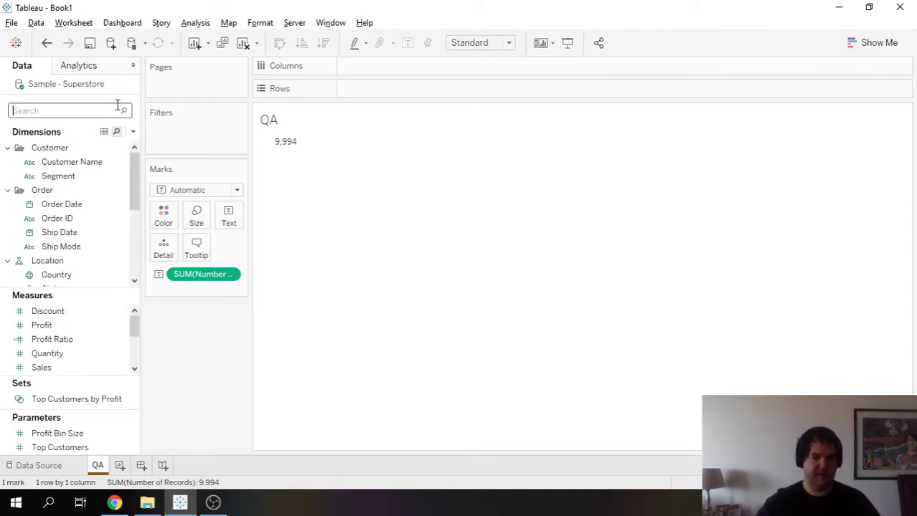
pyautogui.doubleClick(68, 84)
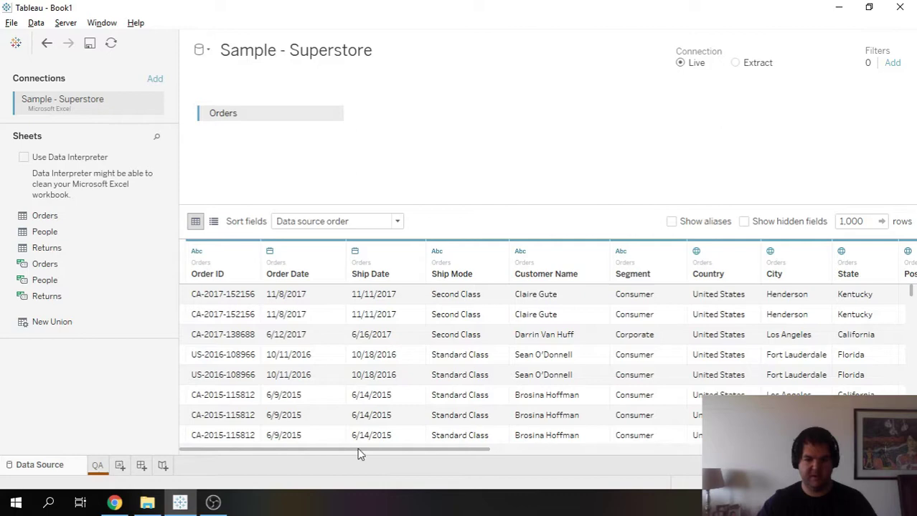
# On the QA sheet, add an ad-hoc COUNTD([Order ID]) calculation to the marks
pyautogui.moveTo(360, 454); pyautogui.dragTo(407, 467)
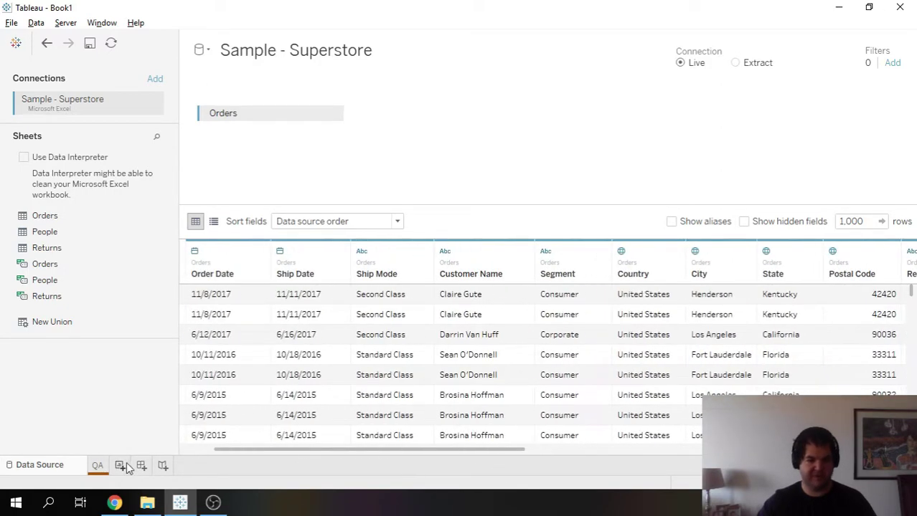
pyautogui.click(98, 465)
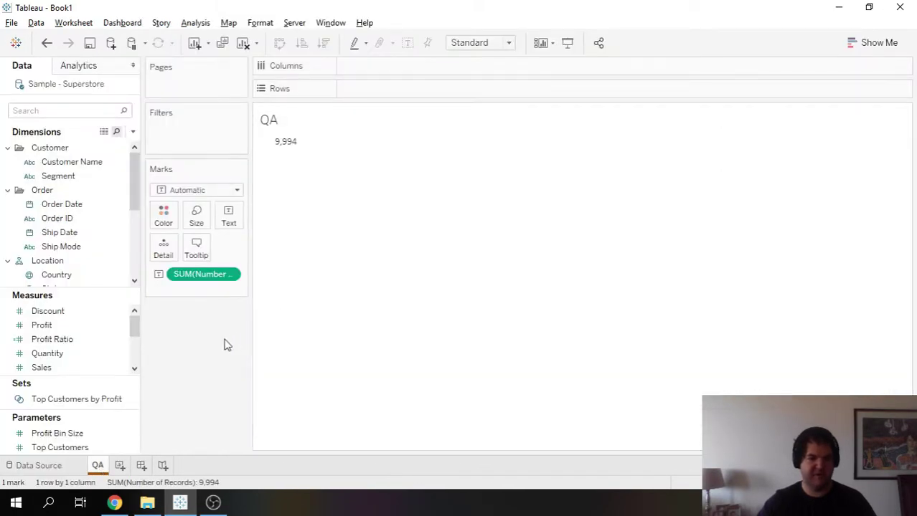
pyautogui.doubleClick(188, 294)
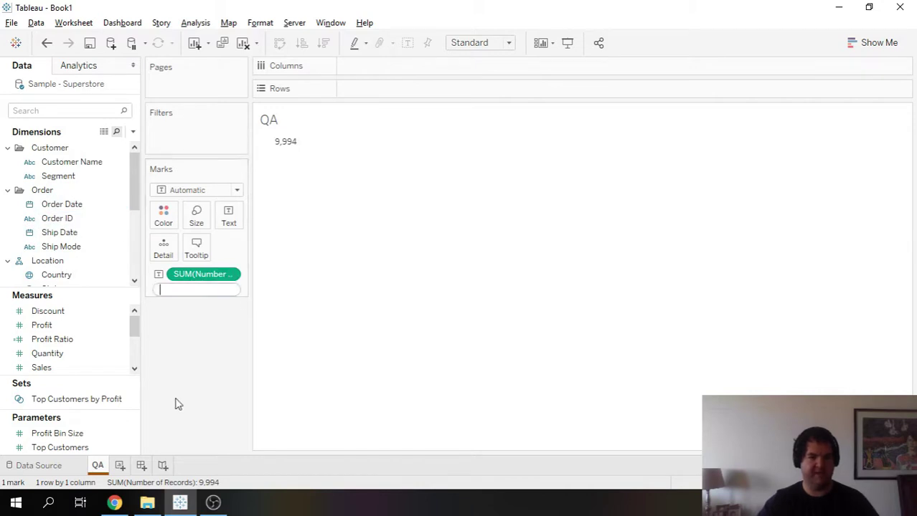
pyautogui.write('c')
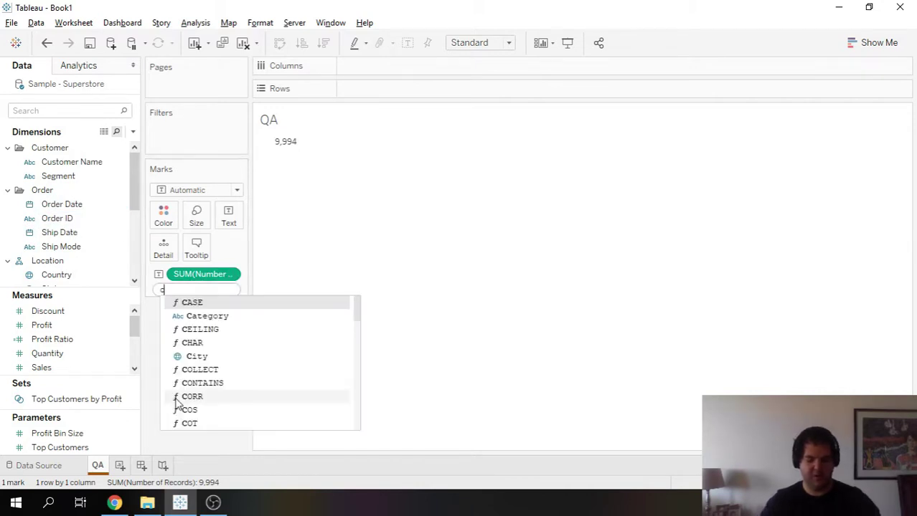
pyautogui.write('ountd')
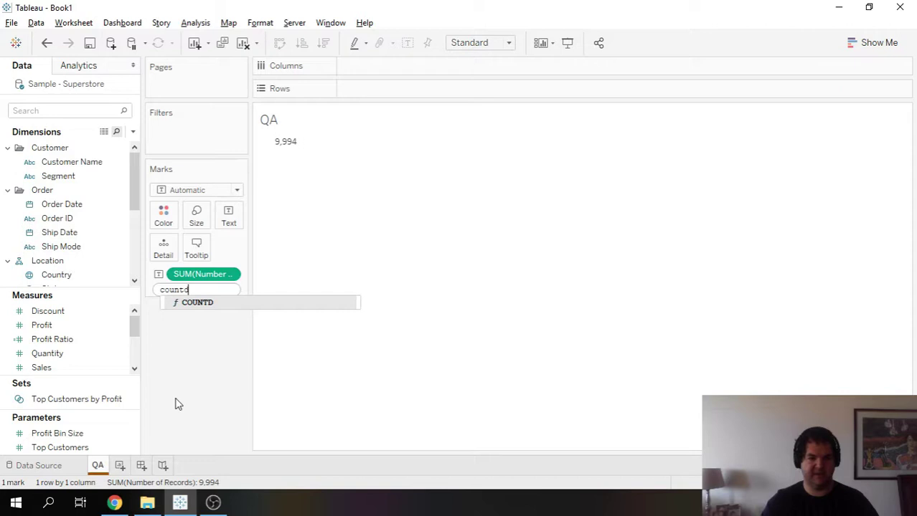
pyautogui.write('(order')
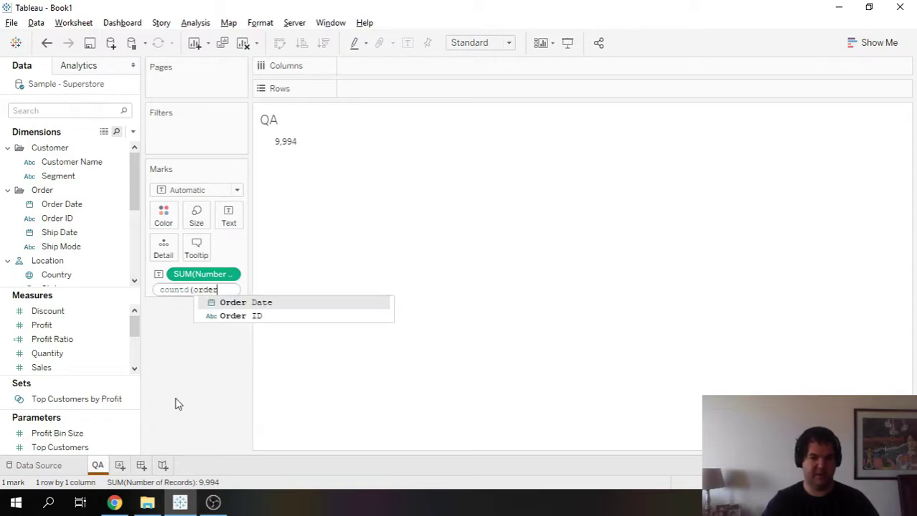
pyautogui.press('Down')
pyautogui.press('Return')
pyautogui.write(')')
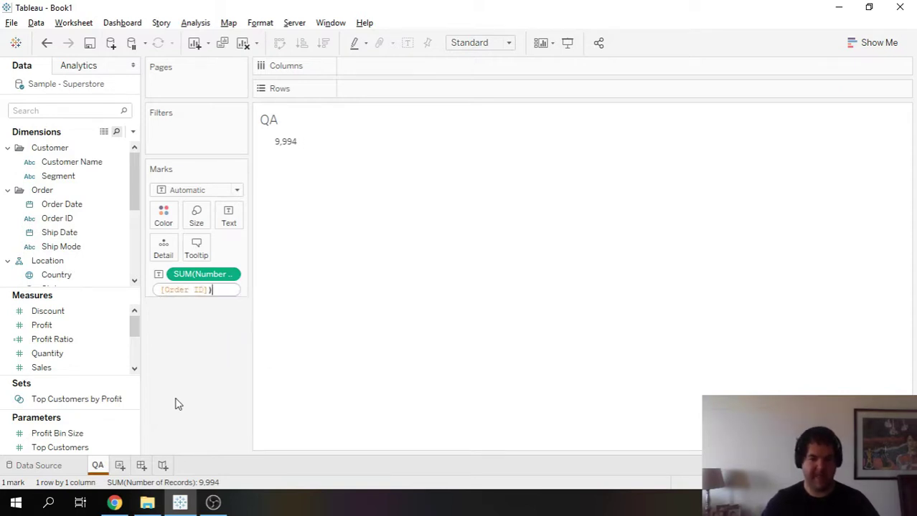
pyautogui.press('Return')
# Add a second ad-hoc calculation, COUNT([Order ID]), to the marks
pyautogui.doubleClick(172, 321)
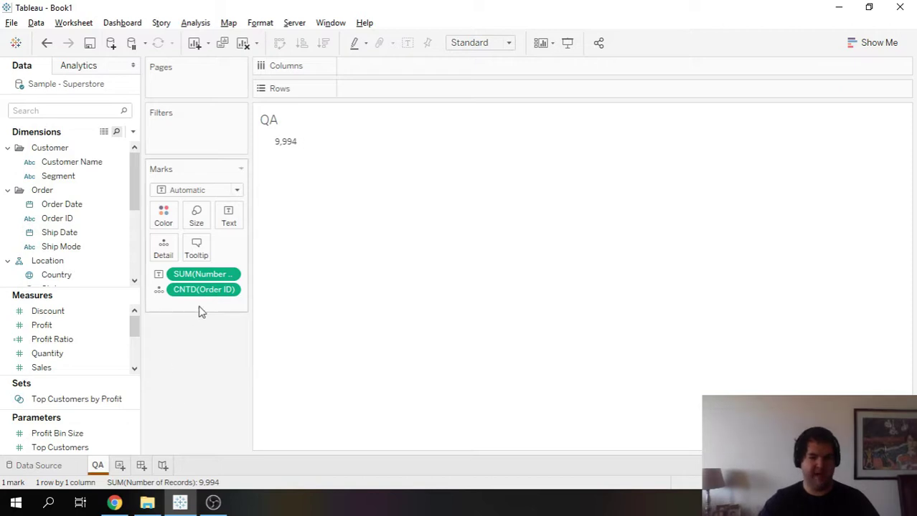
pyautogui.write('count')
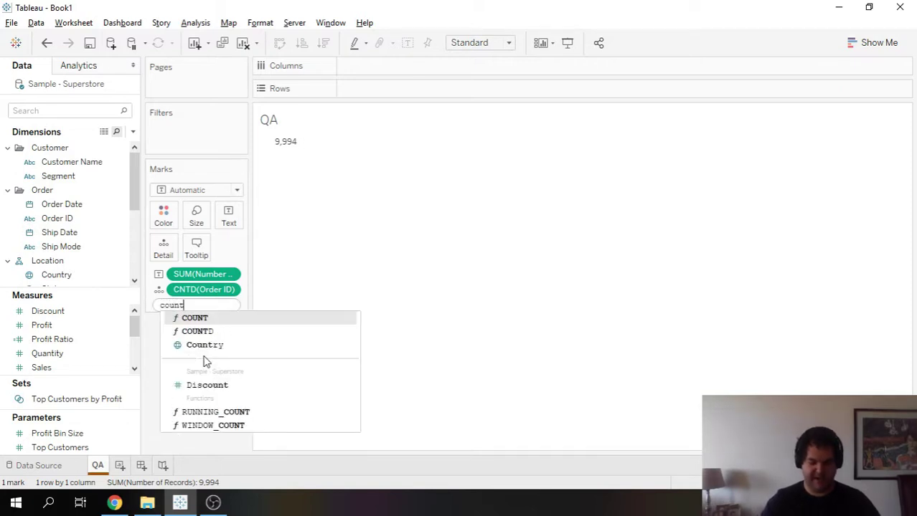
pyautogui.write('(order')
pyautogui.press('Down')
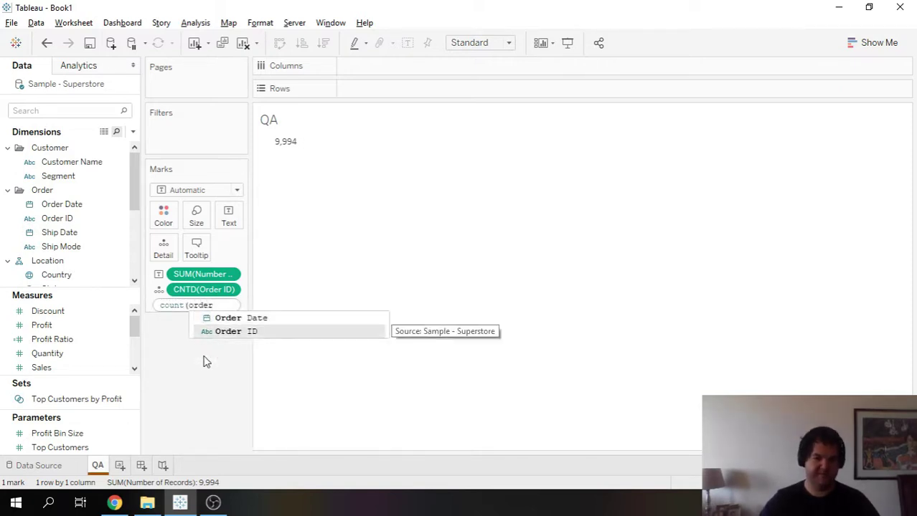
pyautogui.press('Return')
pyautogui.write(')')
pyautogui.press('Return')
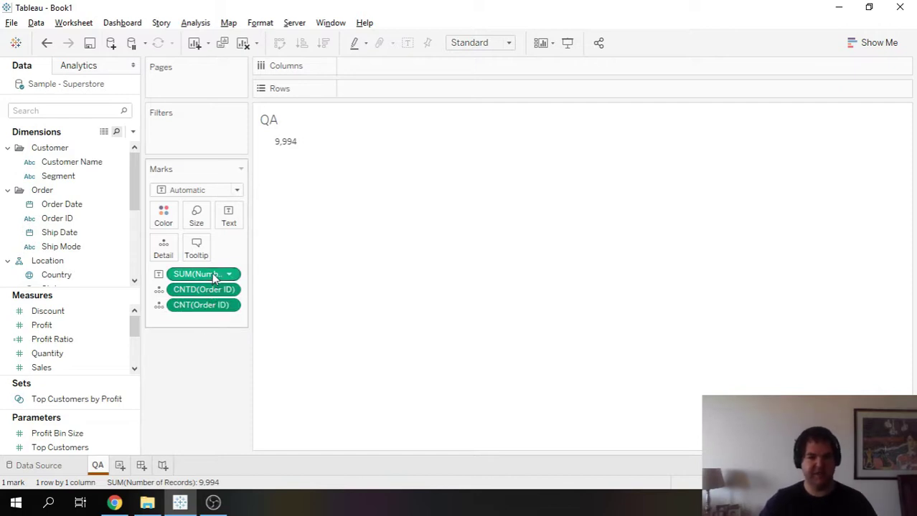
pyautogui.moveTo(193, 278); pyautogui.dragTo(266, 148)
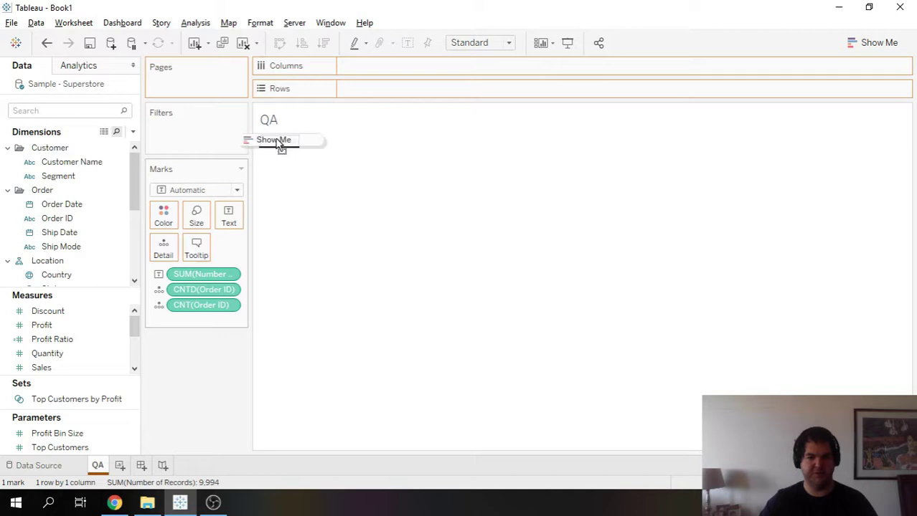
pyautogui.moveTo(281, 145); pyautogui.dragTo(277, 144)
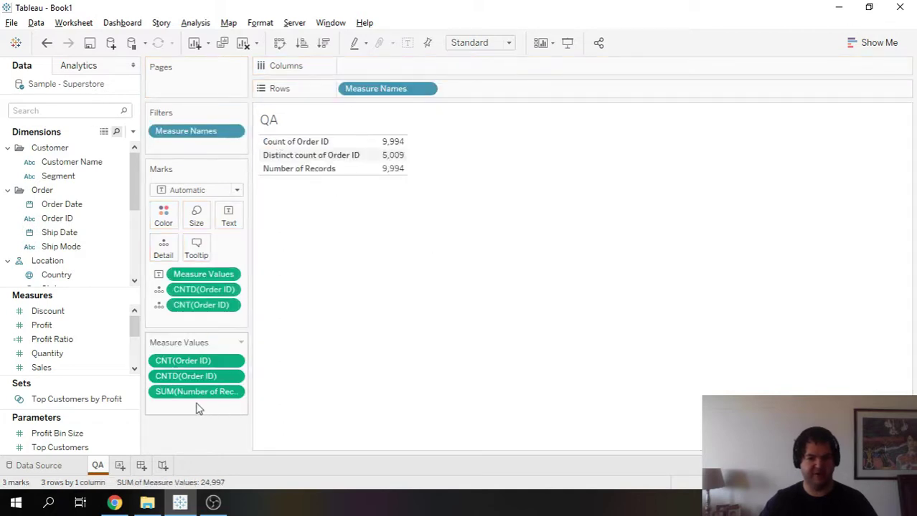
pyautogui.moveTo(195, 393); pyautogui.dragTo(198, 351)
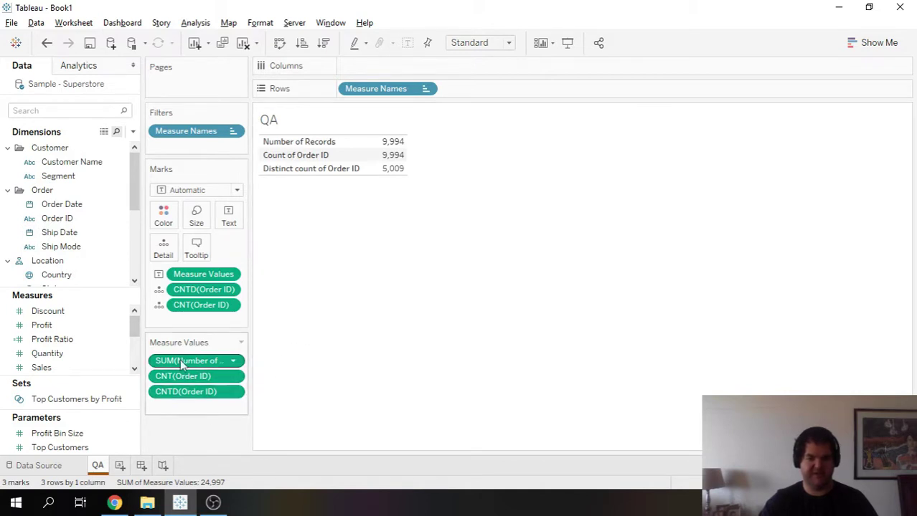
pyautogui.moveTo(249, 366); pyautogui.dragTo(268, 365)
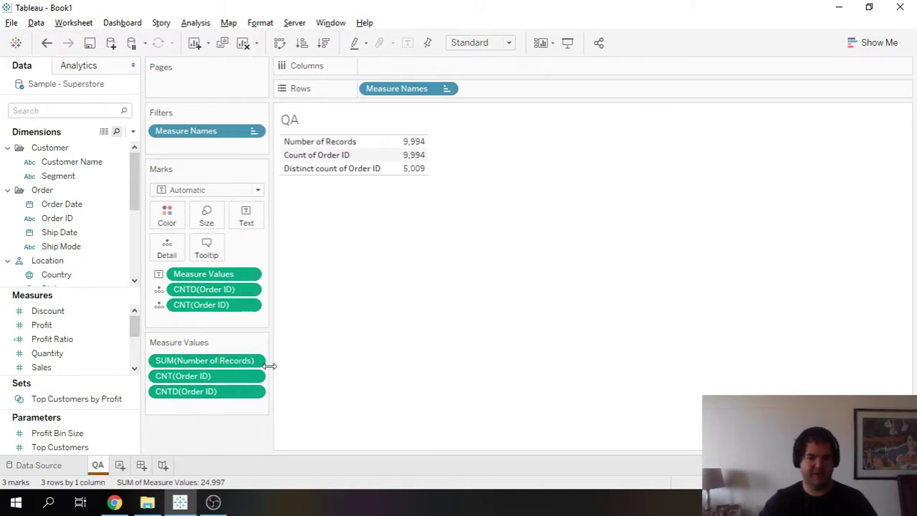
pyautogui.scroll(-3, 129, 337)
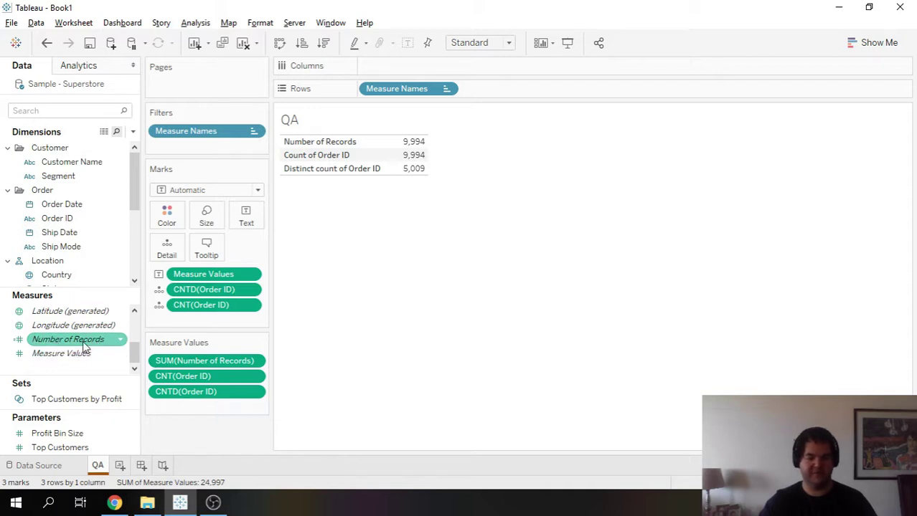
pyautogui.moveTo(75, 343); pyautogui.dragTo(262, 337)
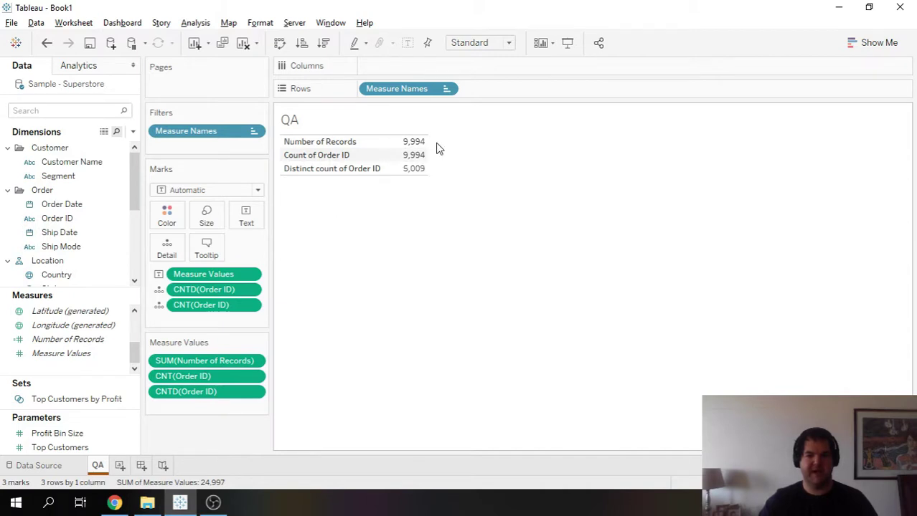
pyautogui.moveTo(398, 148)
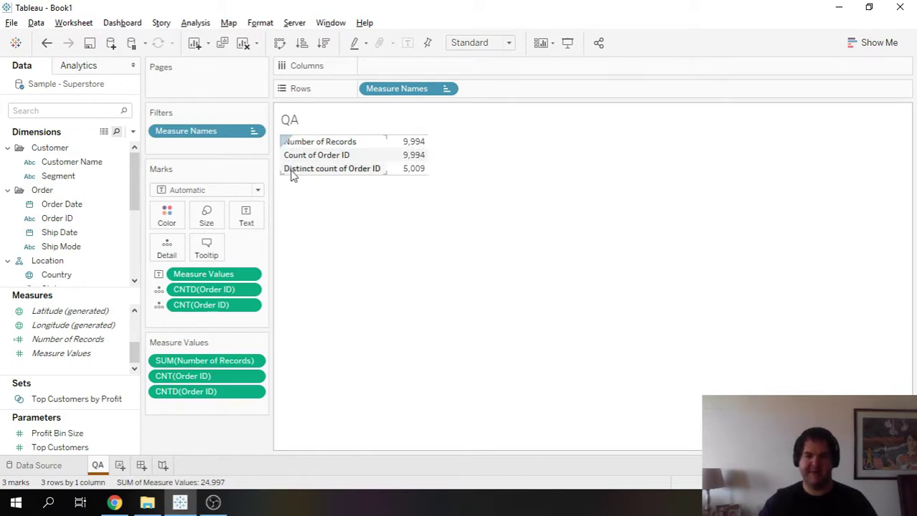
pyautogui.moveTo(406, 175)
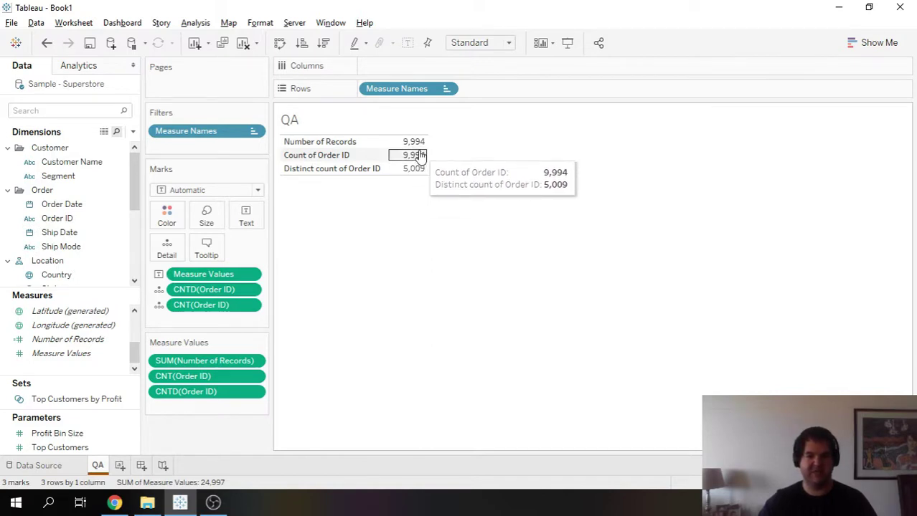
# Open the Sample - Superstore data source and scroll the Orders preview to inspect Order ID values
pyautogui.doubleClick(63, 89)
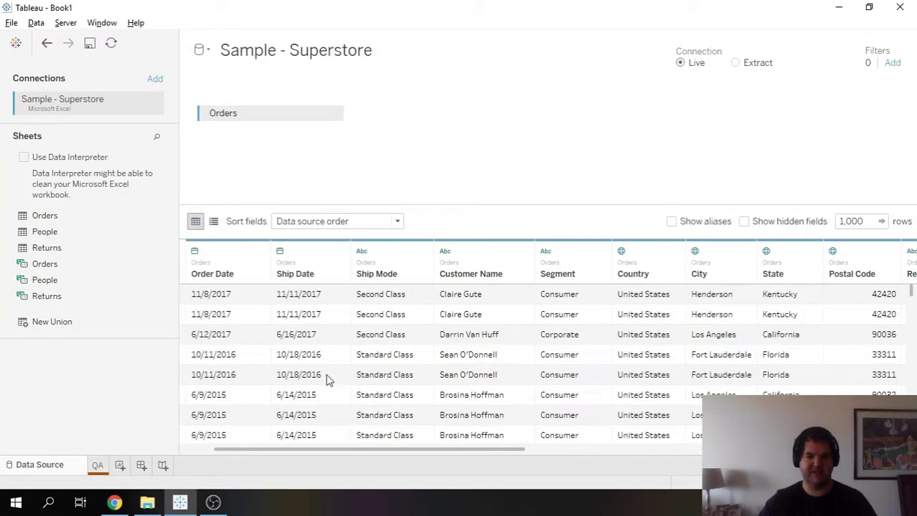
pyautogui.moveTo(337, 452); pyautogui.dragTo(232, 452)
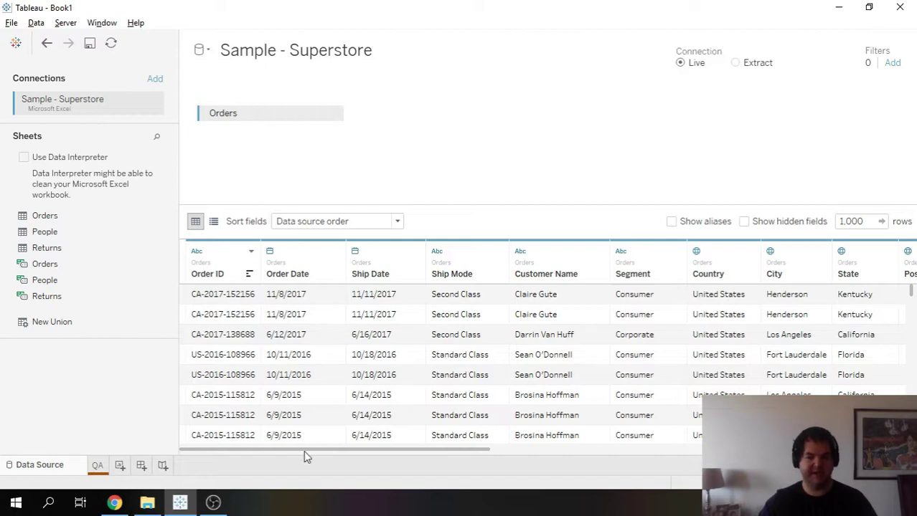
pyautogui.moveTo(304, 450)
pyautogui.mouseDown()
pyautogui.moveTo(500, 441)
pyautogui.moveTo(299, 452)
pyautogui.mouseUp()
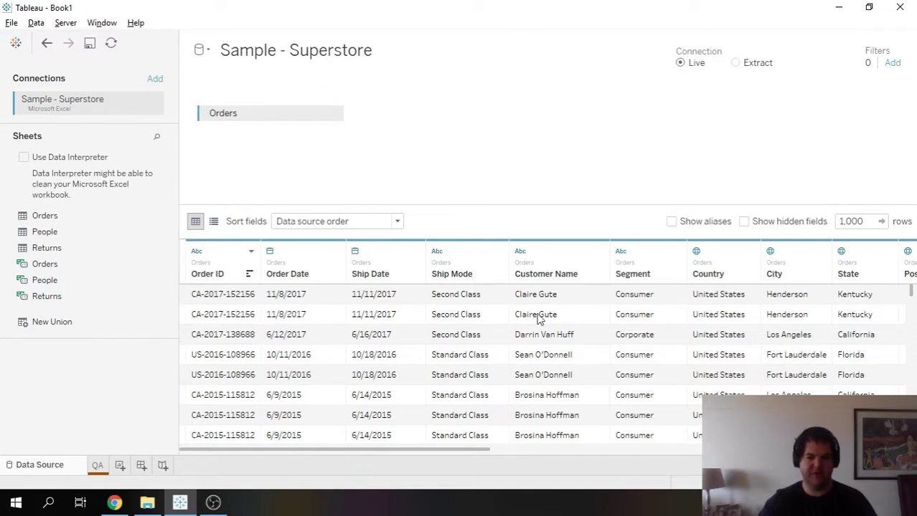
pyautogui.moveTo(279, 450); pyautogui.dragTo(326, 456)
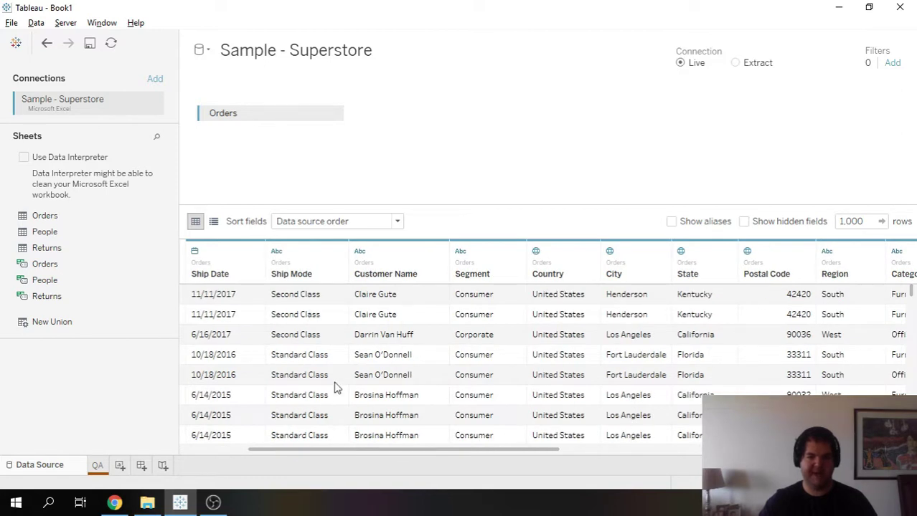
pyautogui.moveTo(391, 456); pyautogui.dragTo(287, 450)
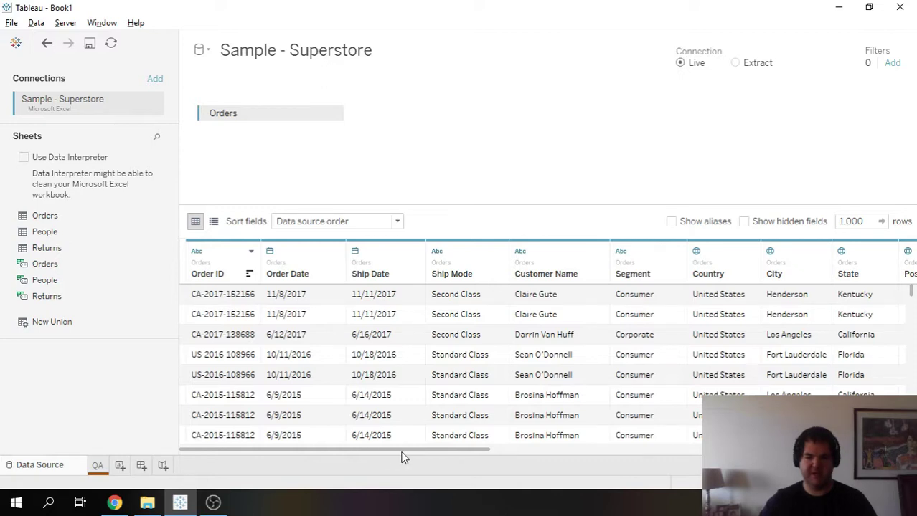
# Scroll the Orders grid right to Profit Ratio and back, then return to the QA sheet
pyautogui.moveTo(401, 453); pyautogui.dragTo(654, 453)
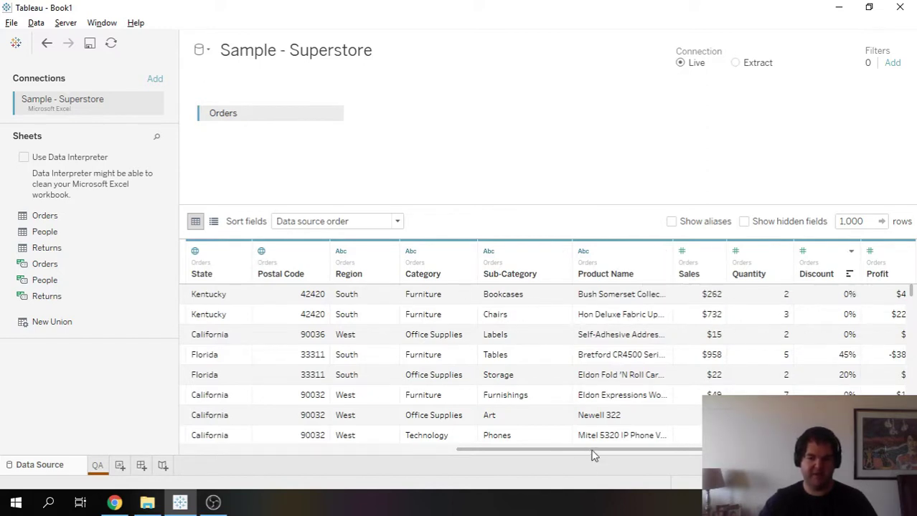
pyautogui.moveTo(594, 456); pyautogui.dragTo(624, 453)
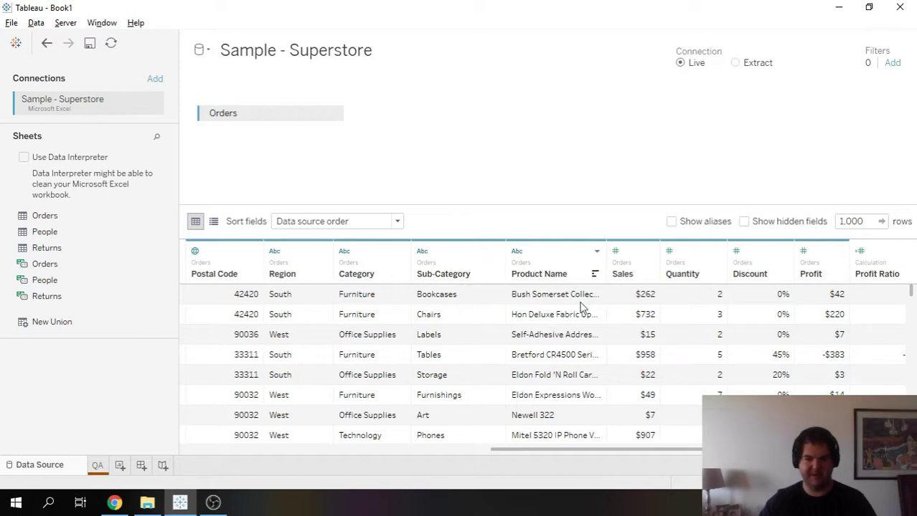
pyautogui.moveTo(606, 452); pyautogui.dragTo(266, 450)
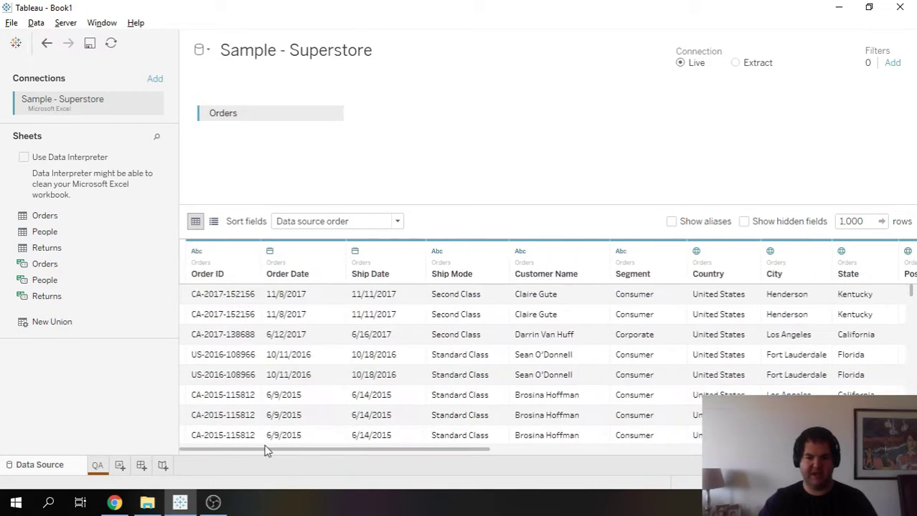
pyautogui.click(98, 466)
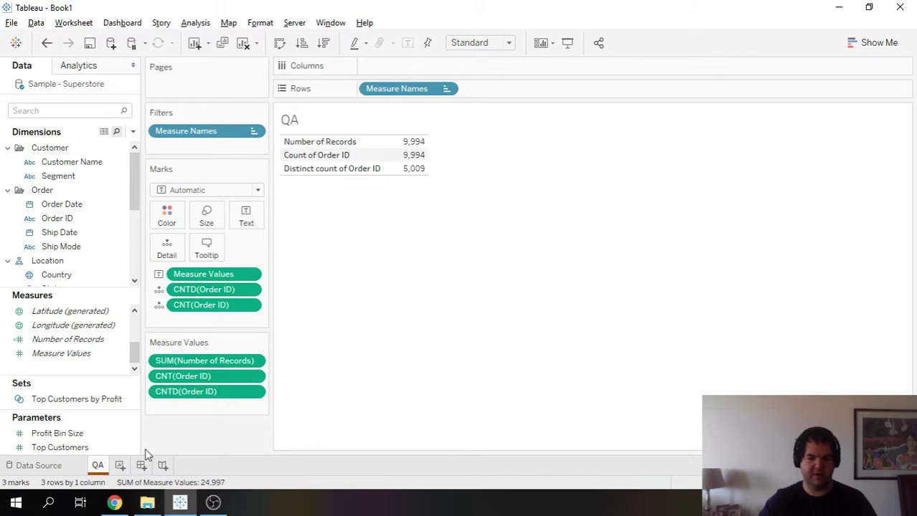
# Create Sheet 2 with Order ID on Rows, listing 5,009 orders
pyautogui.click(121, 467)
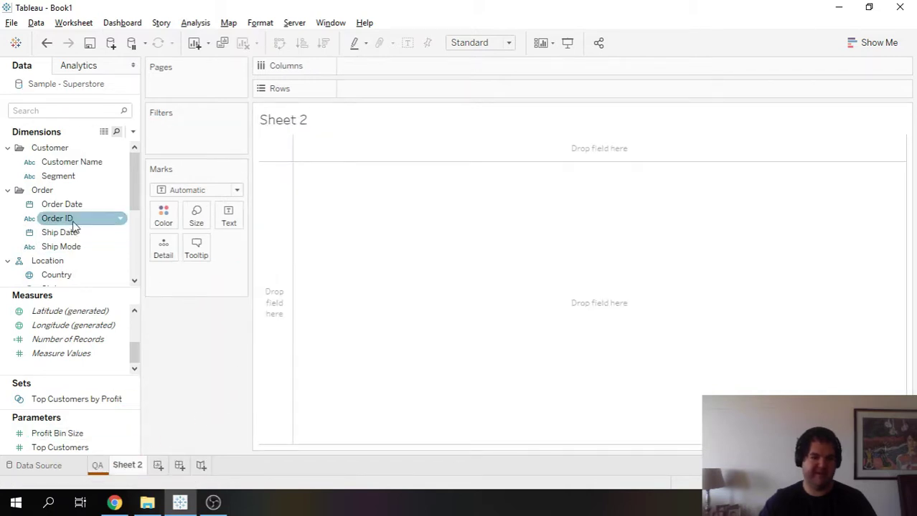
pyautogui.moveTo(75, 224); pyautogui.dragTo(362, 94)
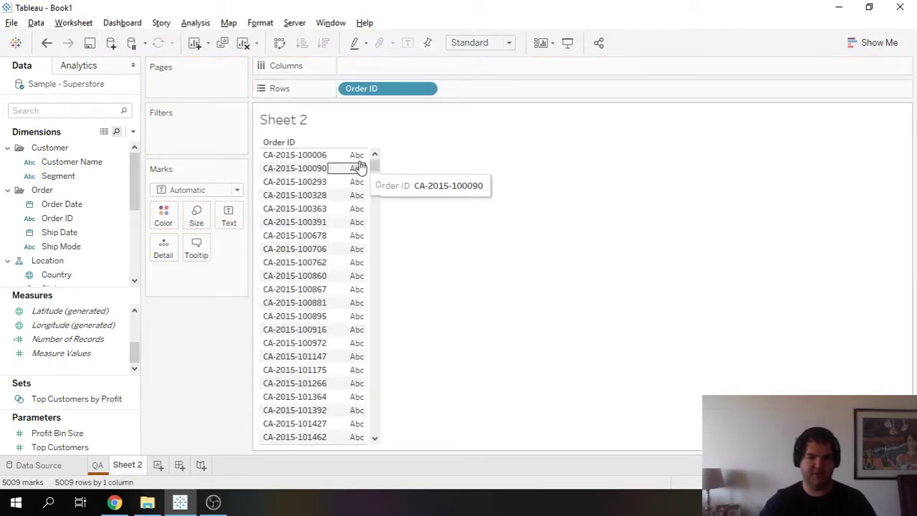
pyautogui.moveTo(374, 165); pyautogui.dragTo(395, 156)
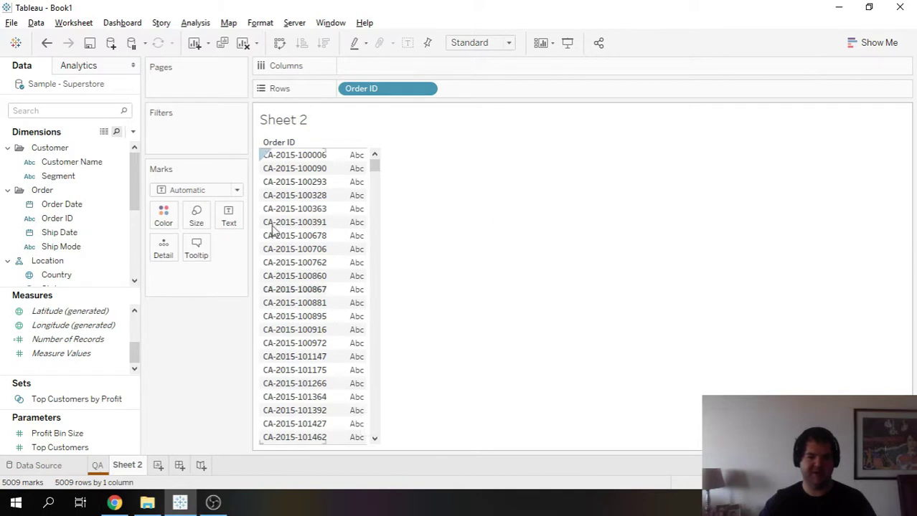
pyautogui.moveTo(374, 164); pyautogui.dragTo(403, 157)
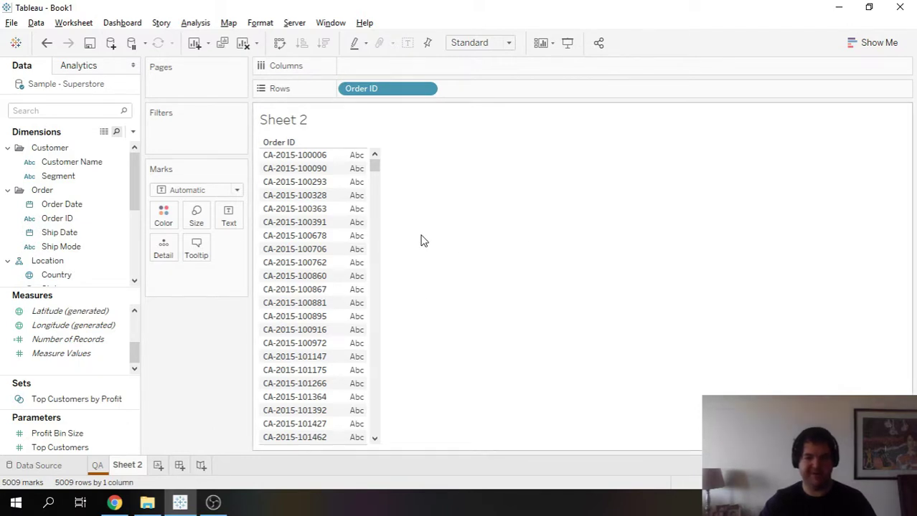
# Select the Product Name field under Product > Category in Dimensions
pyautogui.moveTo(132, 167); pyautogui.dragTo(136, 225)
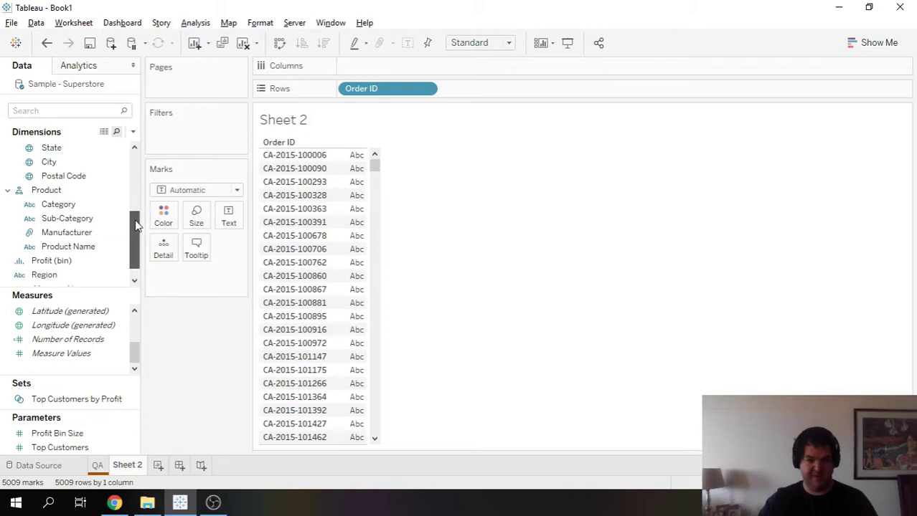
pyautogui.click(43, 190)
pyautogui.click(63, 206)
pyautogui.click(69, 246)
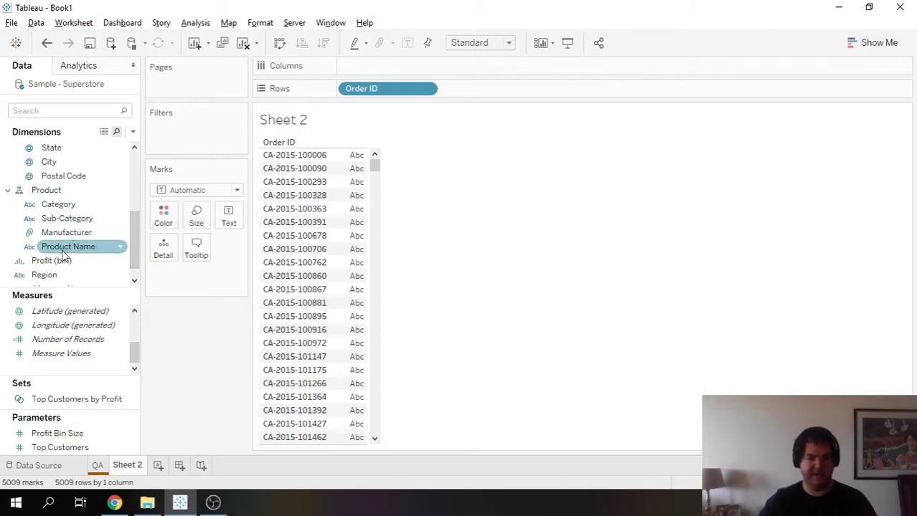
# Add Product Name to Rows after Order ID, then start and clear a countd( calculation
pyautogui.moveTo(69, 249)
pyautogui.mouseDown()
pyautogui.moveTo(513, 127)
pyautogui.moveTo(511, 96)
pyautogui.moveTo(504, 180)
pyautogui.mouseUp()
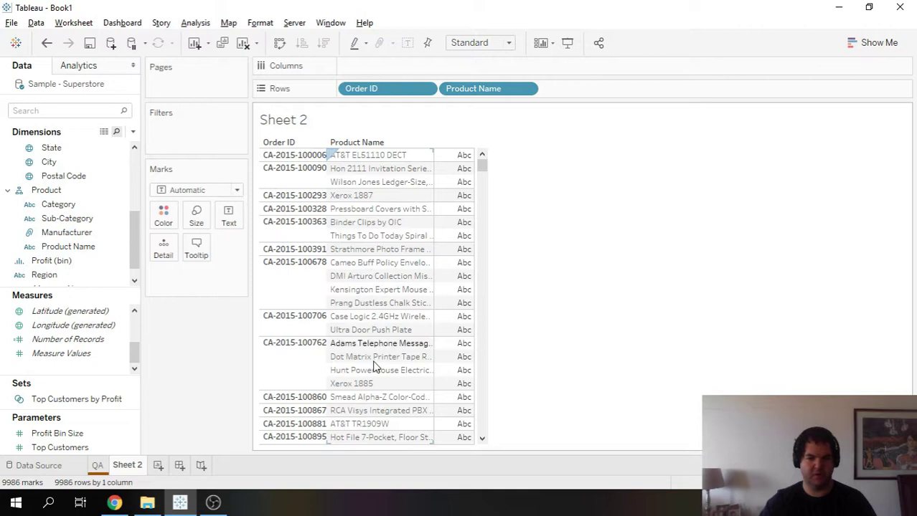
pyautogui.doubleClick(201, 293)
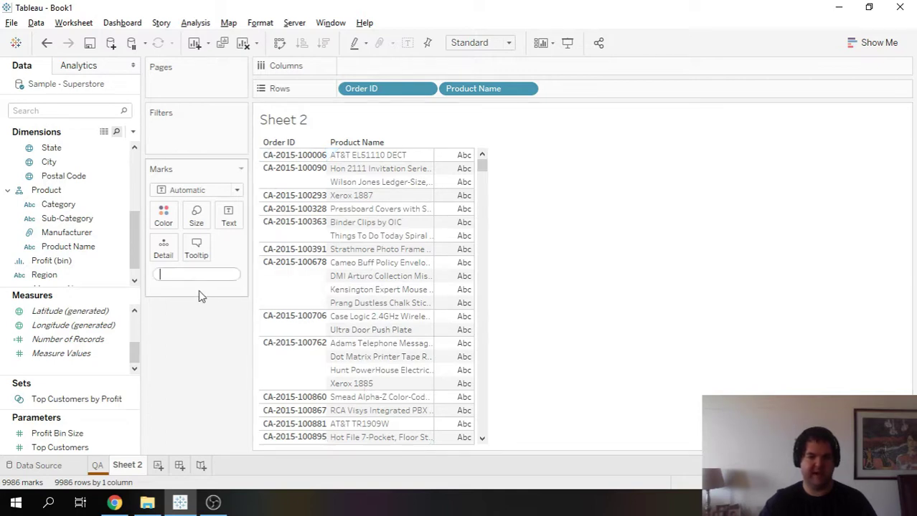
pyautogui.write('count')
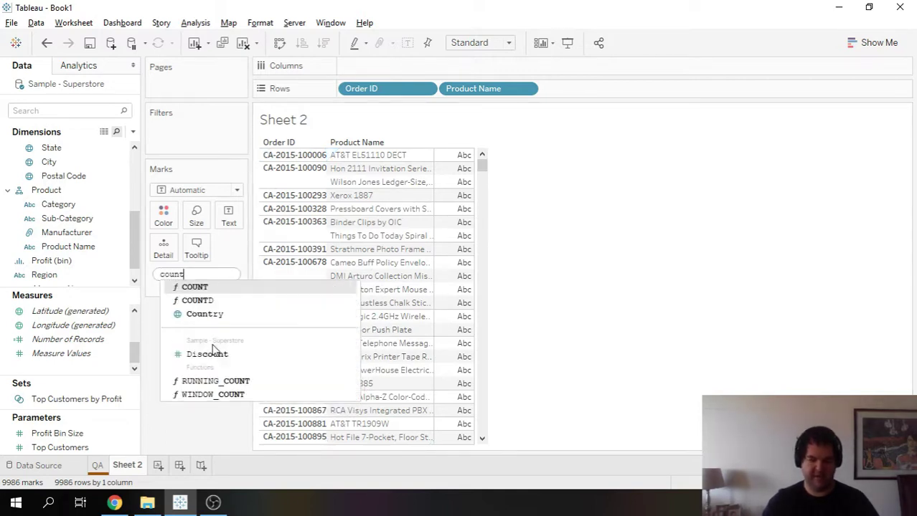
pyautogui.write('d(')
pyautogui.press('BackSpace')
pyautogui.press('BackSpace')
pyautogui.press('BackSpace')
pyautogui.press('BackSpace')
pyautogui.press('BackSpace')
pyautogui.press('BackSpace')
pyautogui.press('BackSpace')
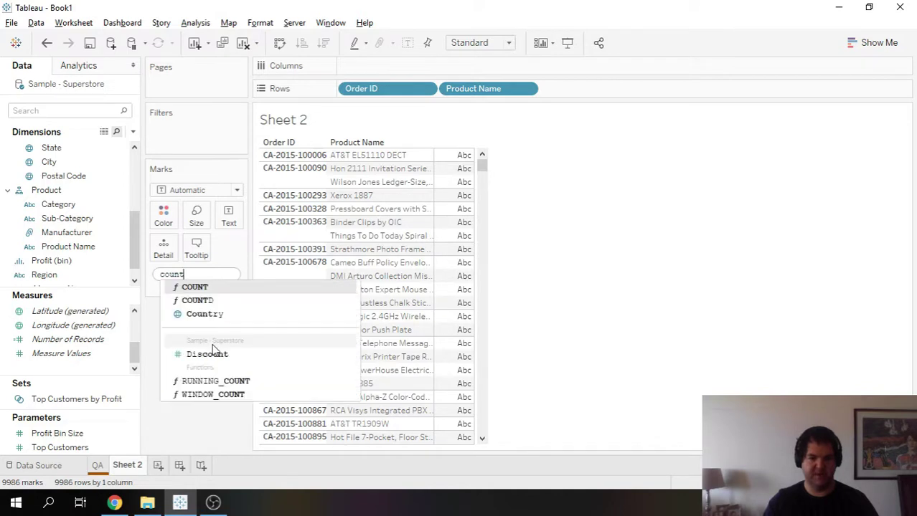
pyautogui.click(282, 283)
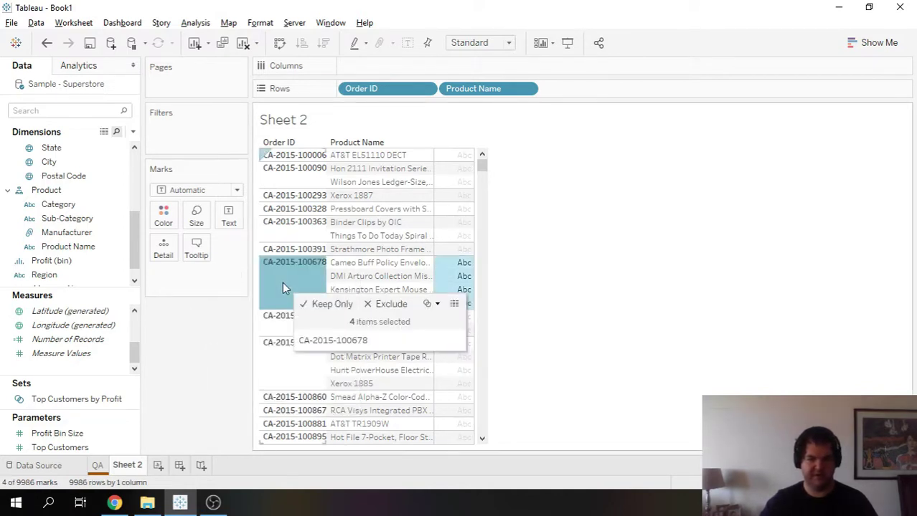
pyautogui.click(339, 305)
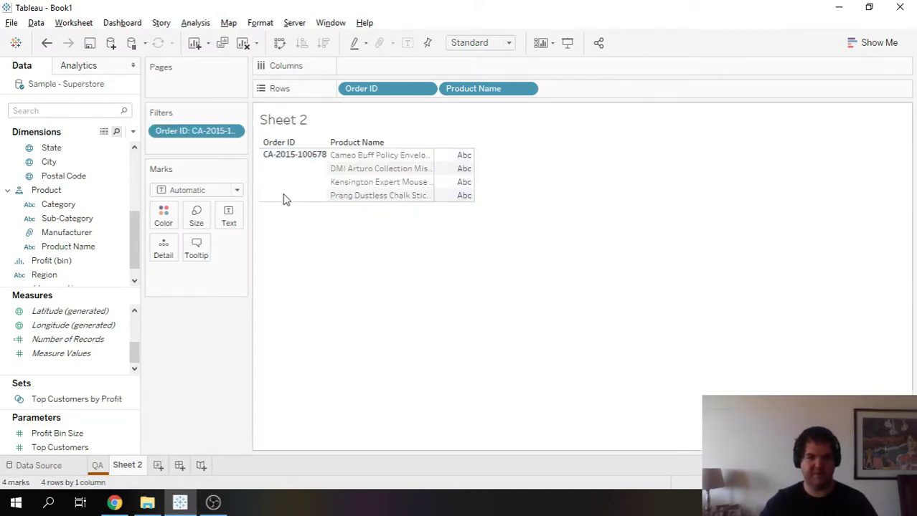
pyautogui.doubleClick(216, 294)
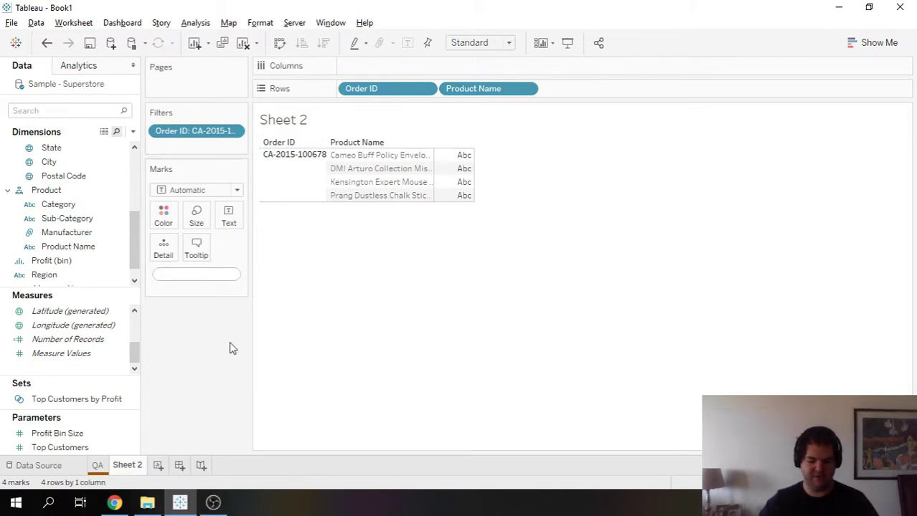
pyautogui.write('count(order')
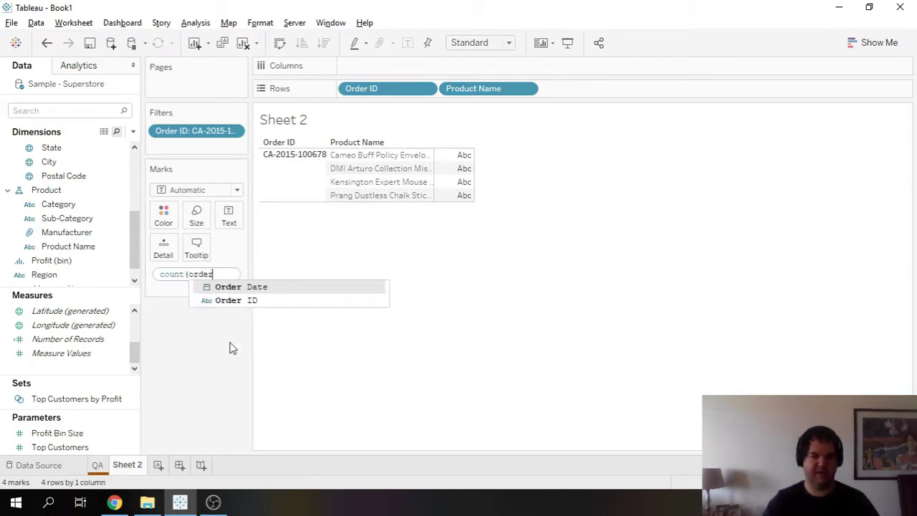
pyautogui.press('Down')
pyautogui.press('Return')
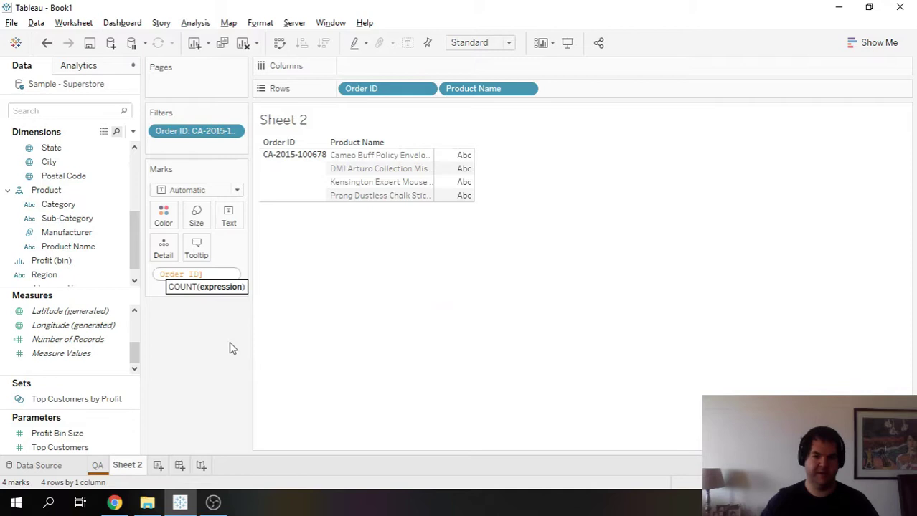
pyautogui.write(')')
pyautogui.press('Return')
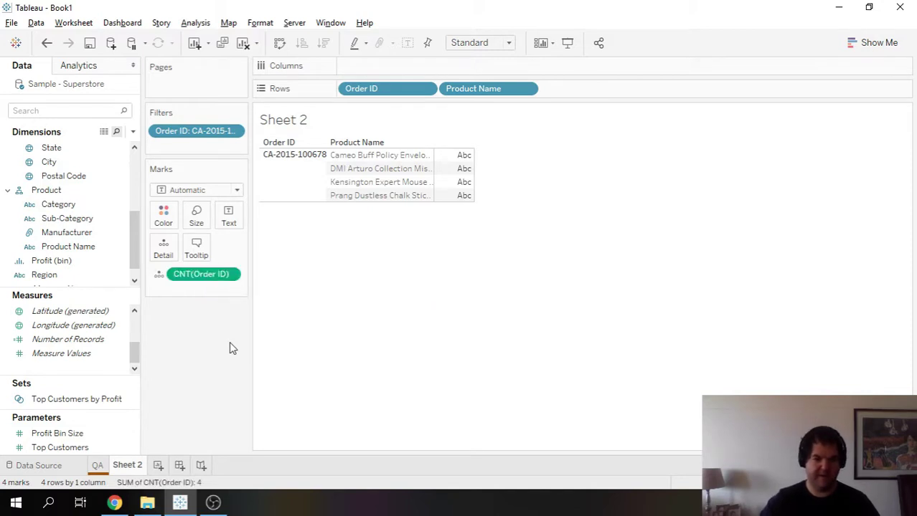
# Add a COUNTD([Order ID]) ad-hoc calculation on the Marks card
pyautogui.doubleClick(207, 290)
pyautogui.write('countd(order')
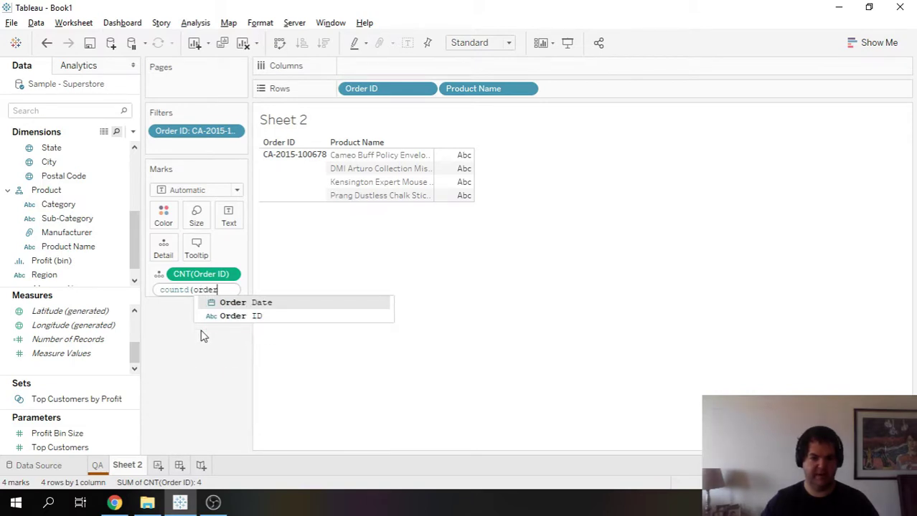
pyautogui.press('Down')
pyautogui.press('Return')
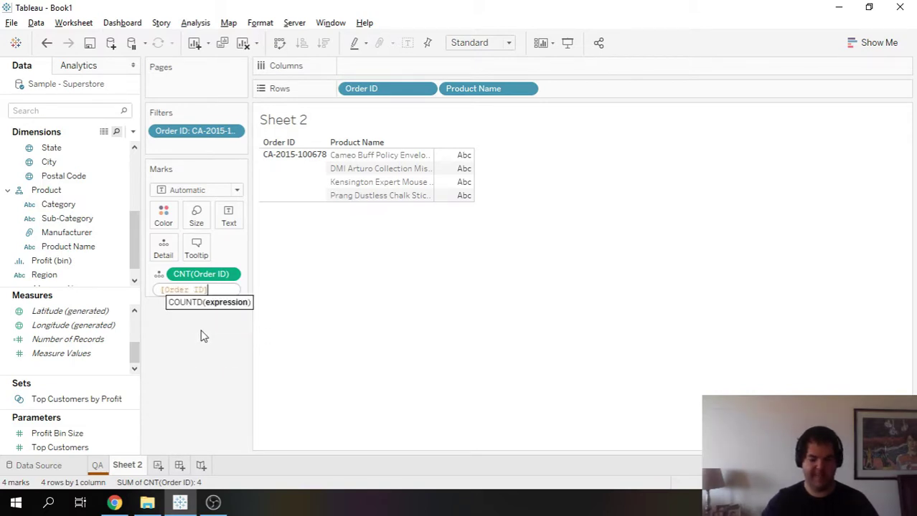
pyautogui.write(')')
pyautogui.press('Return')
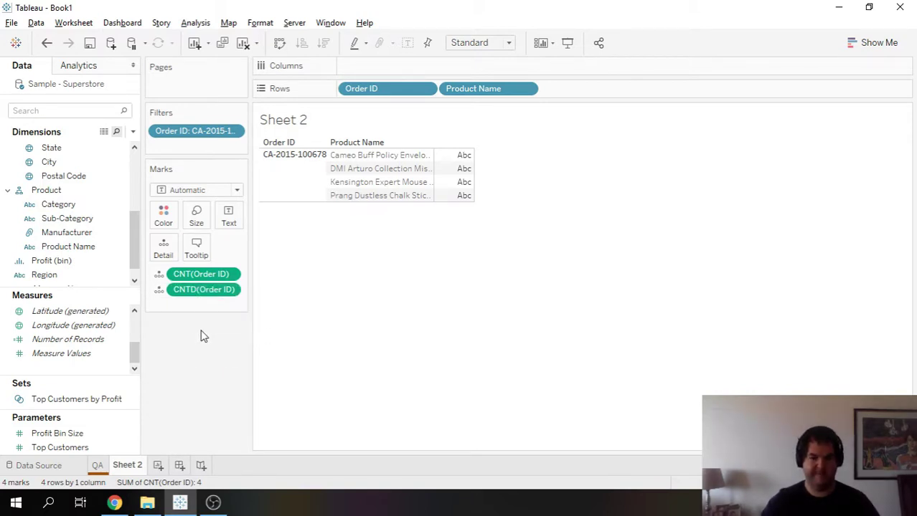
# Remove Product Name from Rows and show CNTD(Order ID) beside the count
pyautogui.click(528, 90)
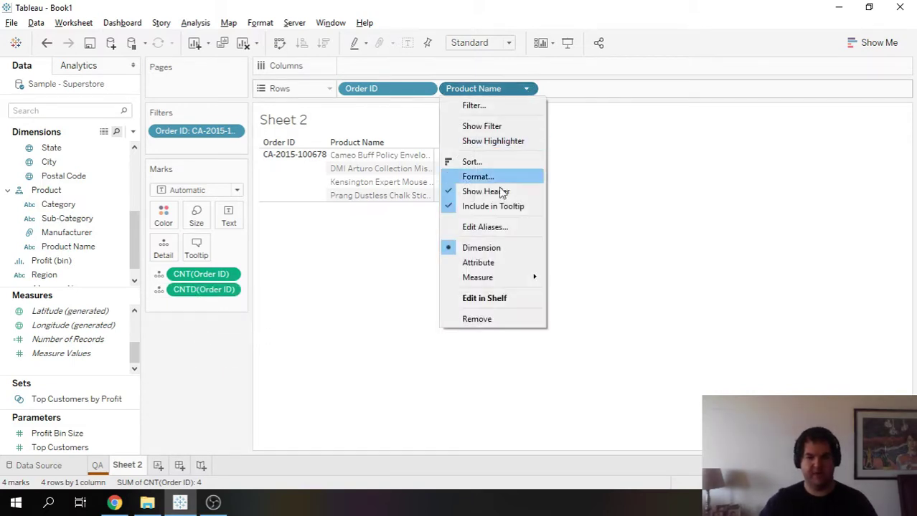
pyautogui.click(487, 318)
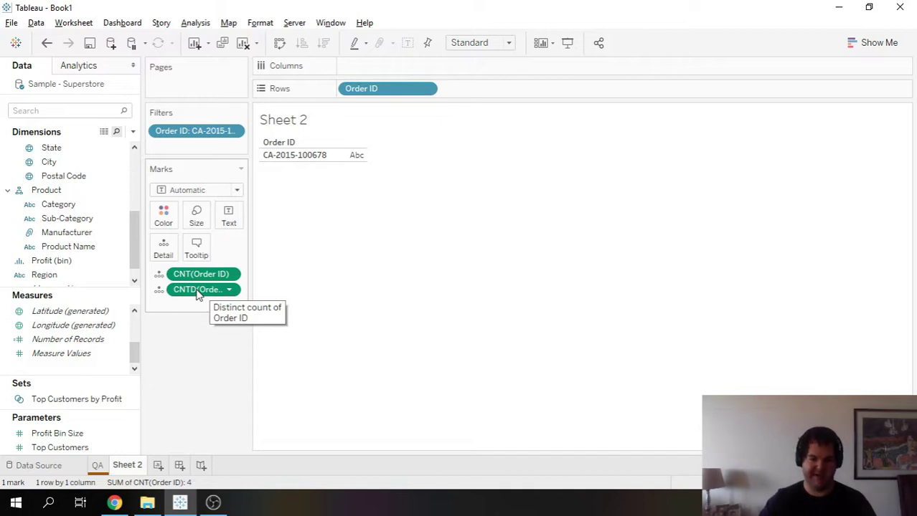
pyautogui.moveTo(199, 291); pyautogui.dragTo(362, 160)
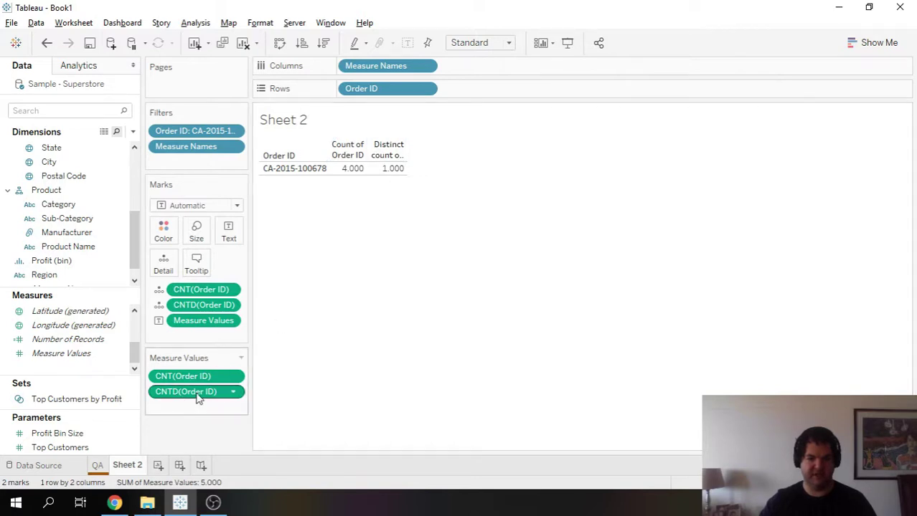
pyautogui.moveTo(387, 176)
pyautogui.moveTo(355, 170)
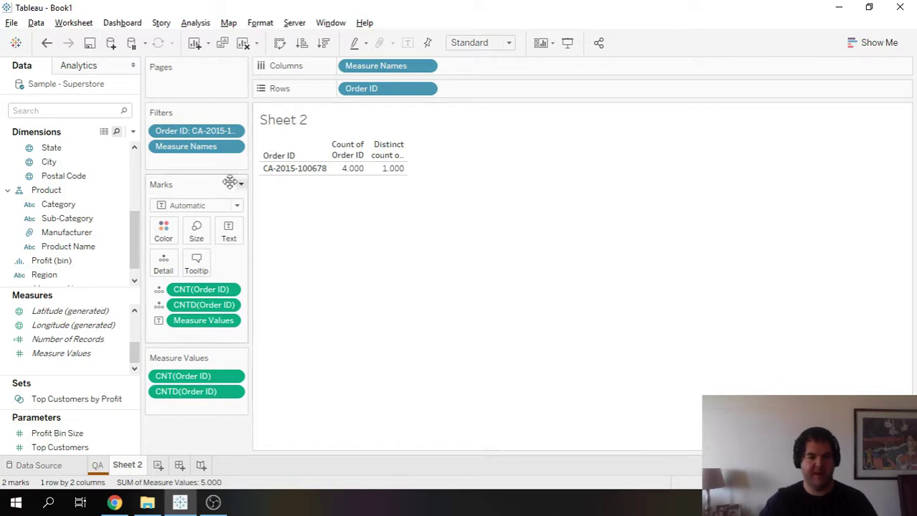
# Open the Sample - Superstore Data Source page and scroll across the Orders preview columns
pyautogui.doubleClick(61, 86)
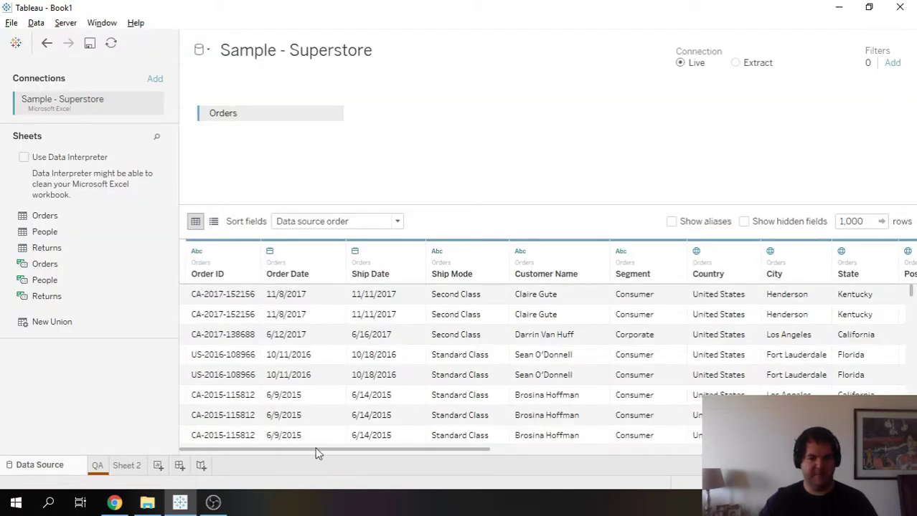
pyautogui.moveTo(319, 452); pyautogui.dragTo(324, 477)
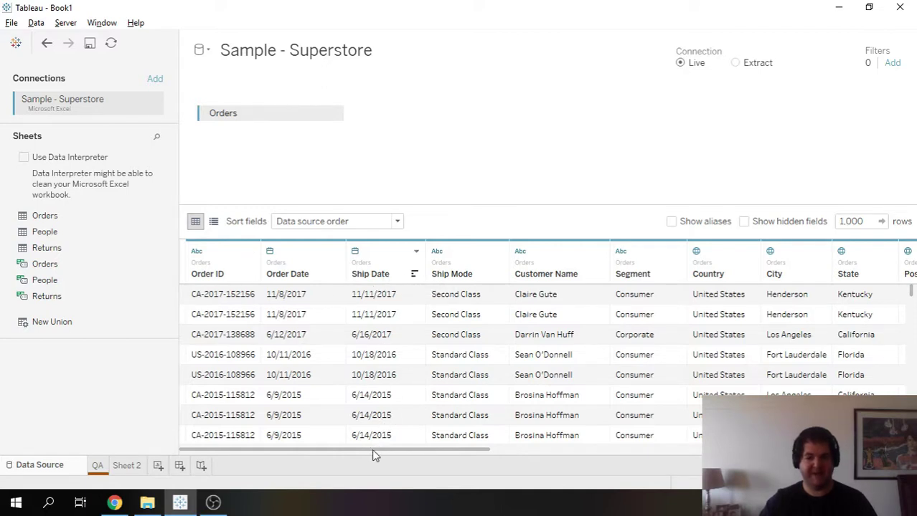
pyautogui.moveTo(372, 450)
pyautogui.mouseDown()
pyautogui.moveTo(433, 455)
pyautogui.moveTo(374, 462)
pyautogui.mouseUp()
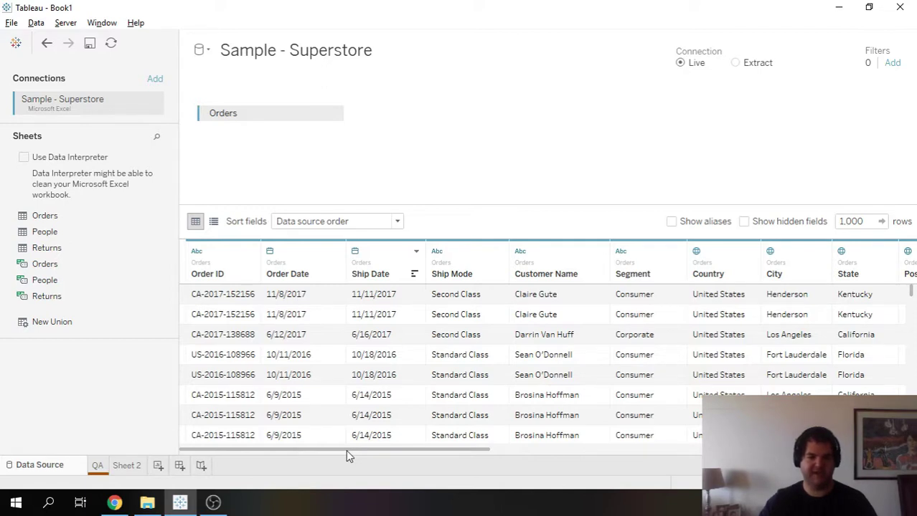
pyautogui.moveTo(346, 449)
pyautogui.mouseDown()
pyautogui.moveTo(467, 446)
pyautogui.moveTo(331, 452)
pyautogui.mouseUp()
pyautogui.moveTo(366, 450); pyautogui.dragTo(425, 454)
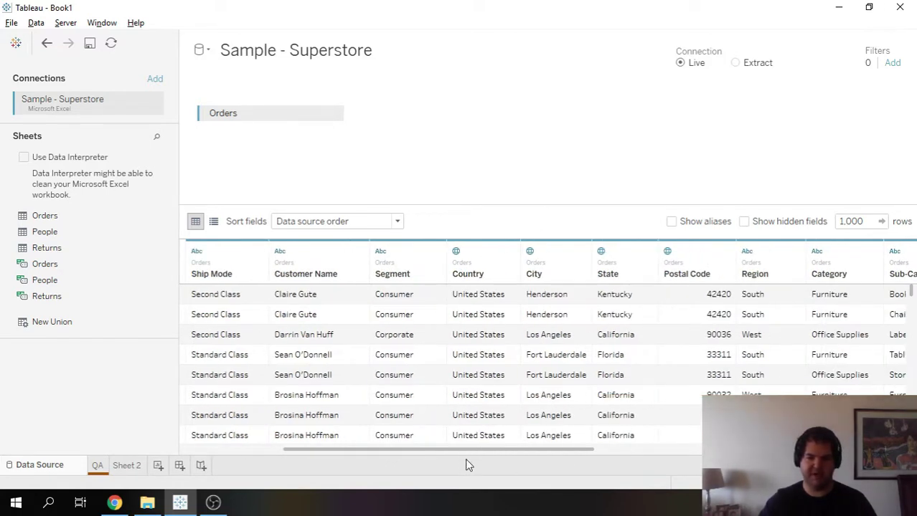
pyautogui.moveTo(447, 449); pyautogui.dragTo(572, 450)
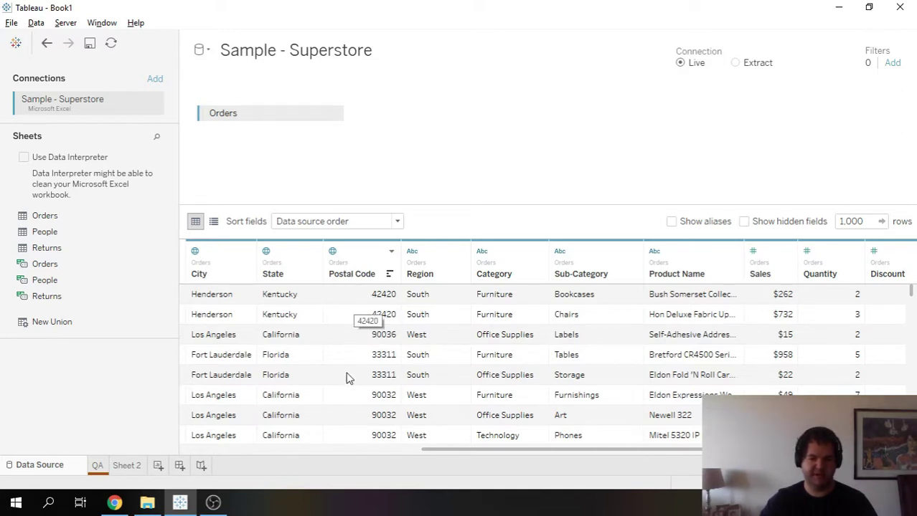
pyautogui.moveTo(477, 452)
pyautogui.mouseDown()
pyautogui.moveTo(502, 452)
pyautogui.moveTo(466, 452)
pyautogui.mouseUp()
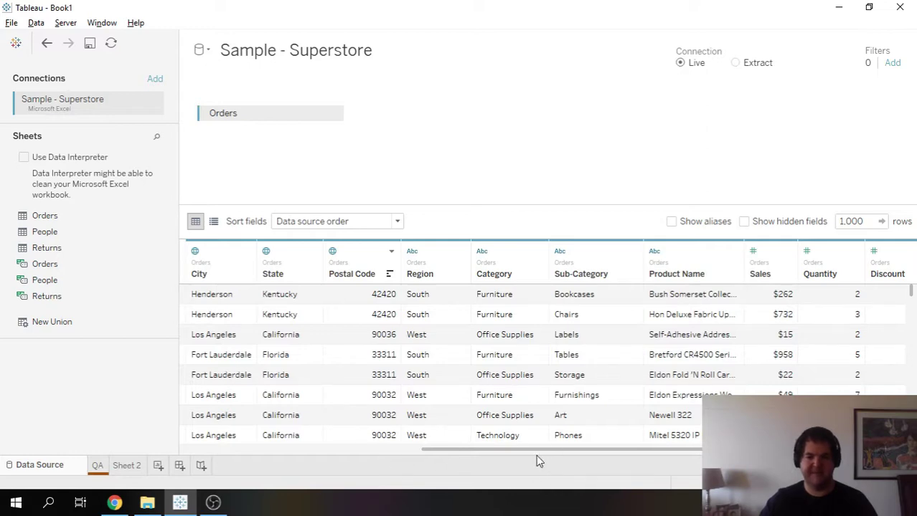
pyautogui.moveTo(531, 452); pyautogui.dragTo(224, 457)
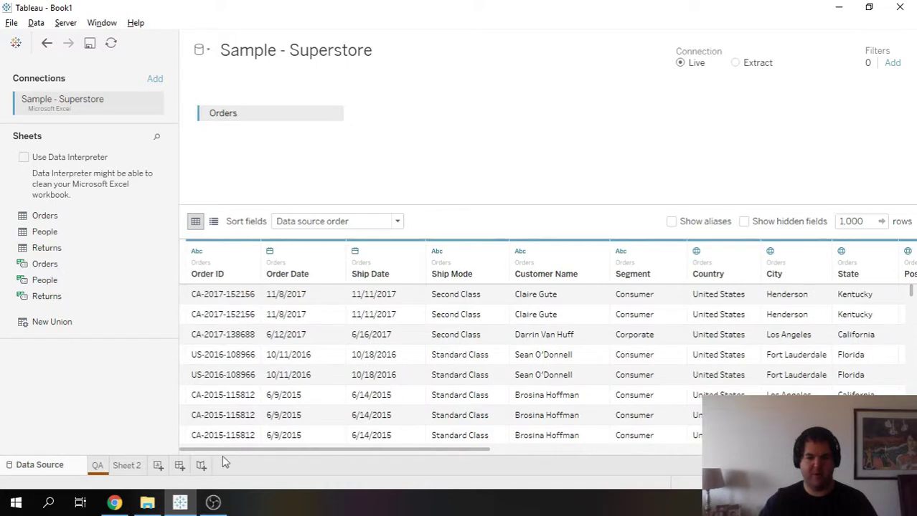
# Bring the Google Sheets window forward and look over the Columns/Data table
pyautogui.moveTo(117, 505)
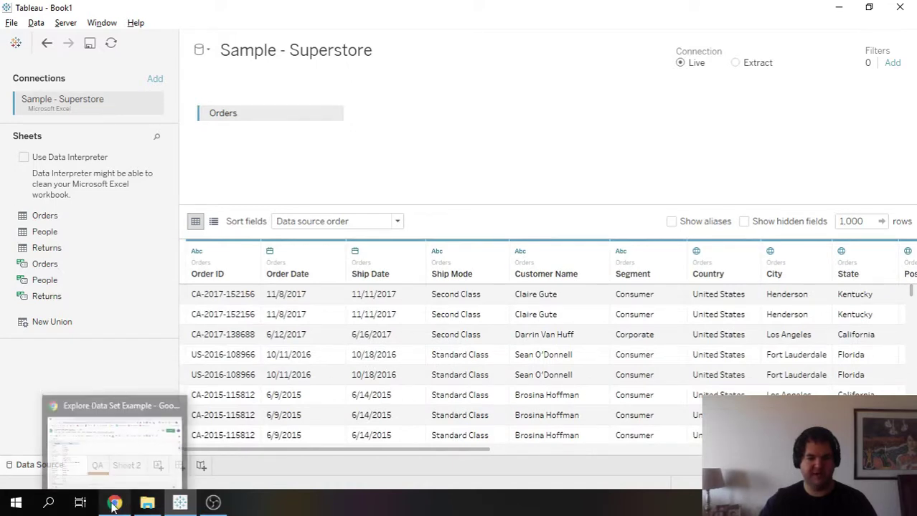
pyautogui.click(125, 433)
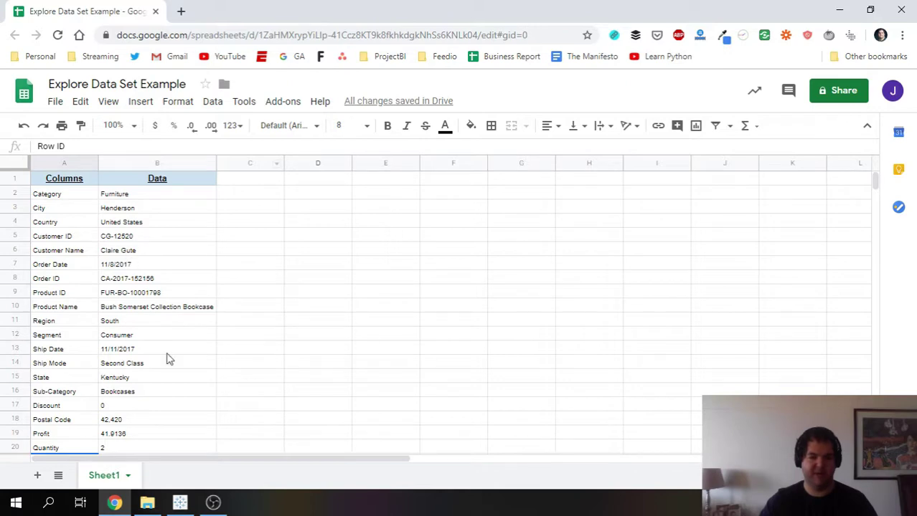
pyautogui.scroll(-3, 117, 334)
pyautogui.scroll(3, 72, 316)
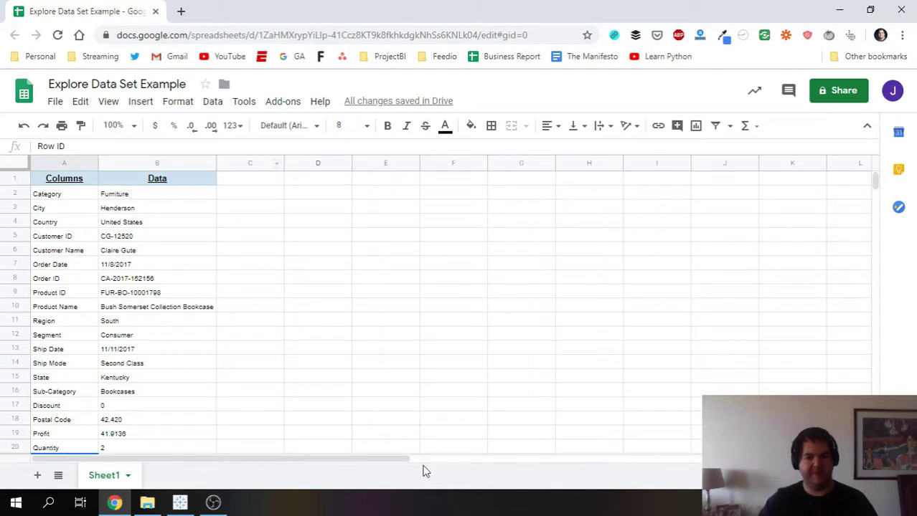
pyautogui.scroll(-2, 196, 344)
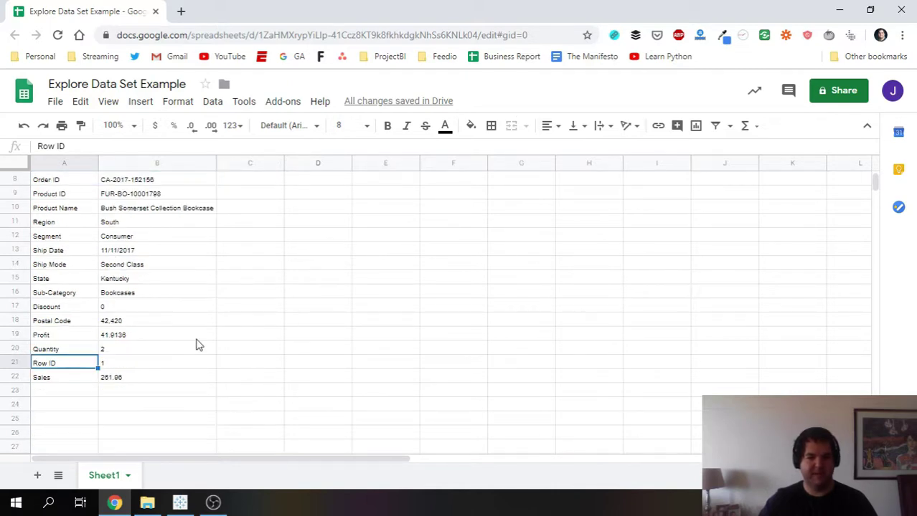
pyautogui.scroll(2, 168, 250)
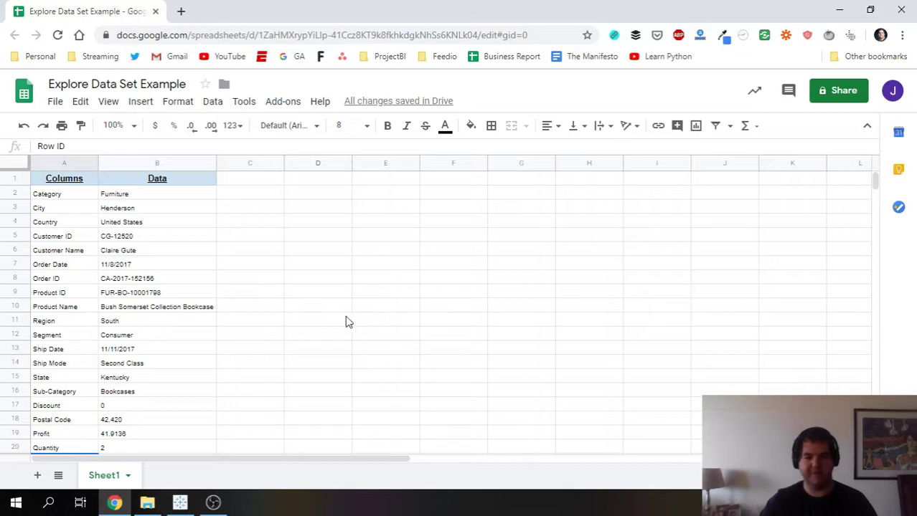
pyautogui.click(356, 250)
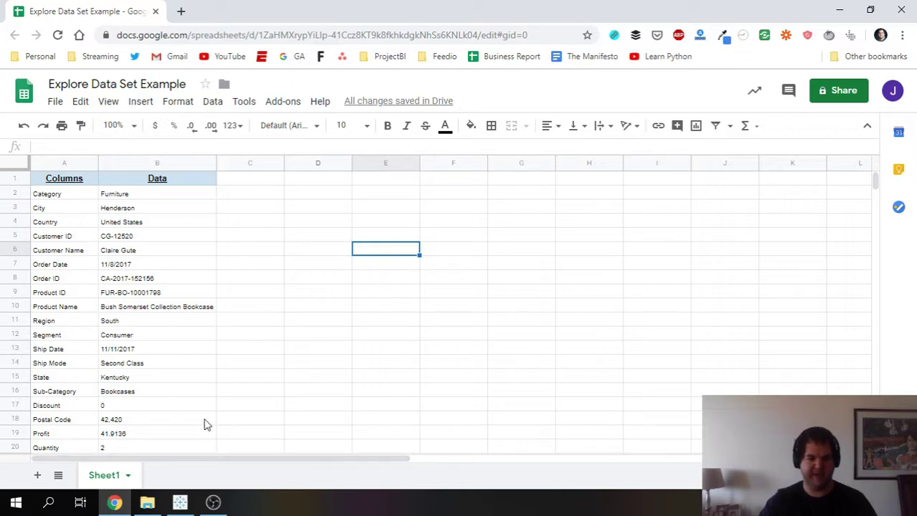
pyautogui.scroll(-1, 201, 401)
pyautogui.scroll(1, 197, 380)
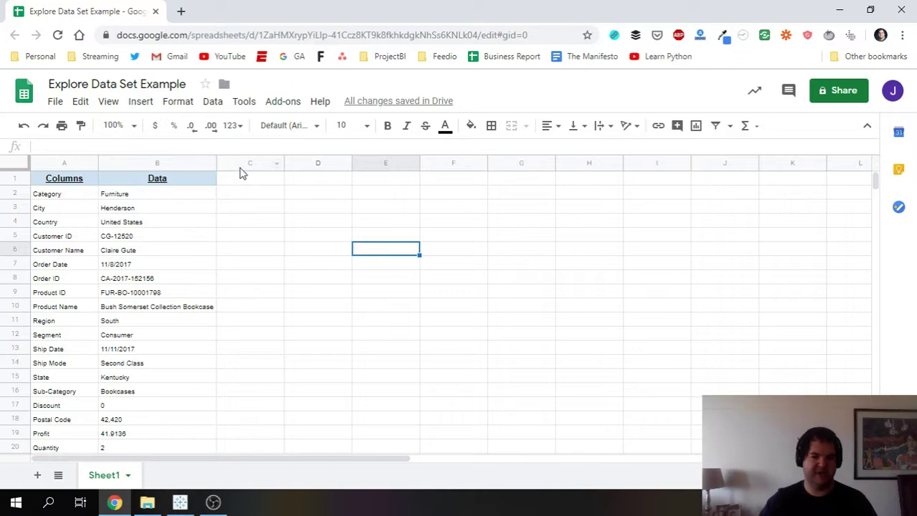
# Enter the header 'Notes' in cell C1
pyautogui.click(262, 182)
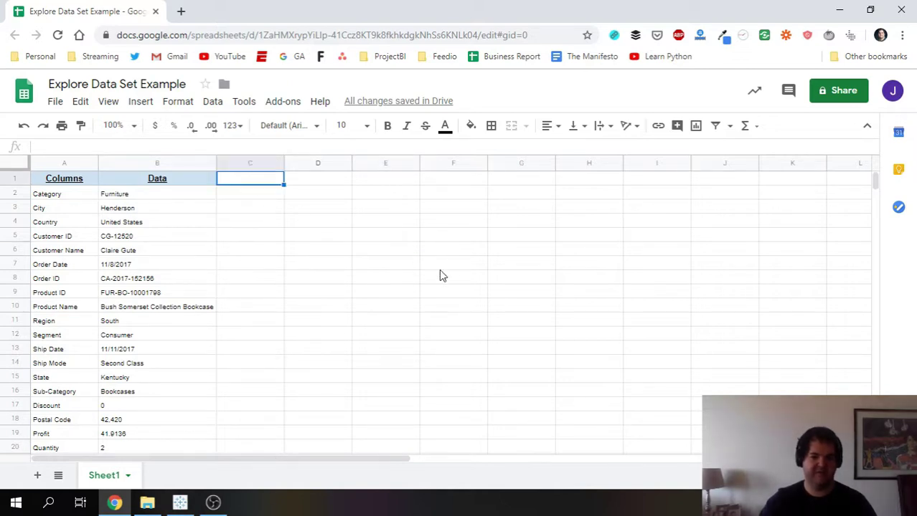
pyautogui.write('Notes')
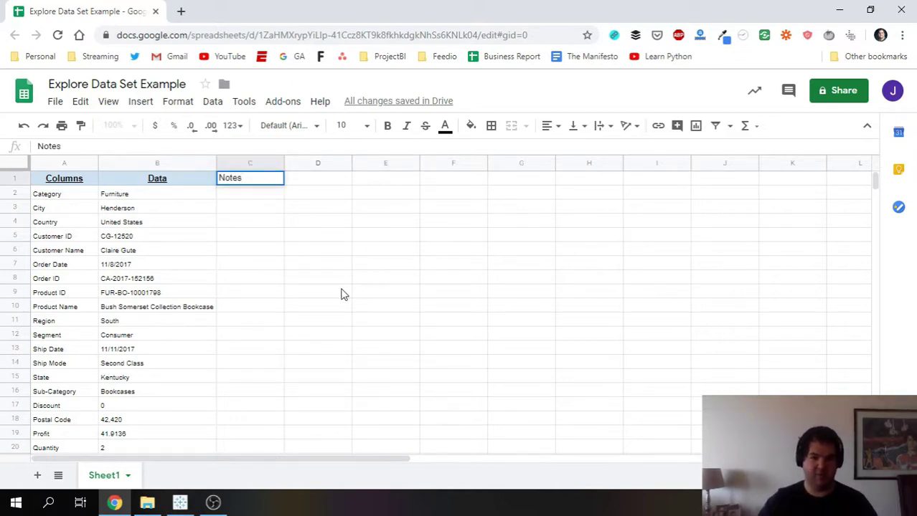
pyautogui.click(342, 292)
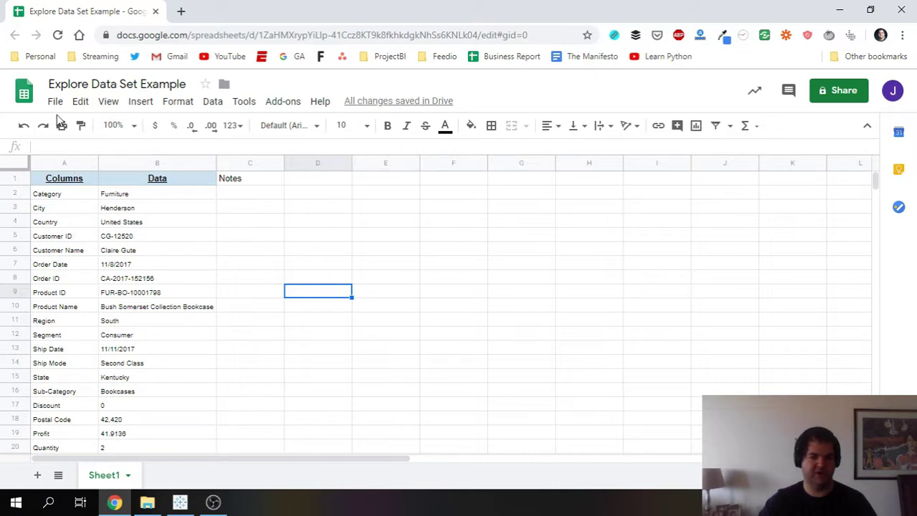
pyautogui.scroll(-2, 91, 363)
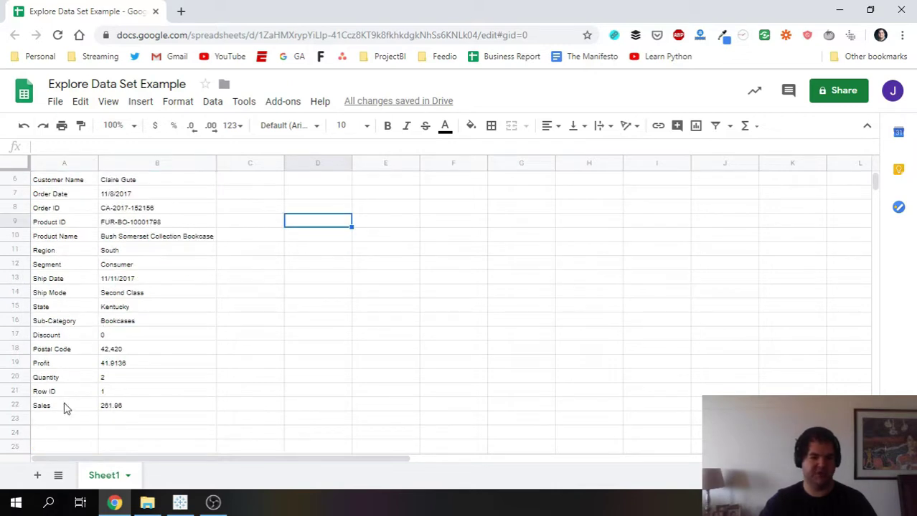
pyautogui.scroll(2, 66, 406)
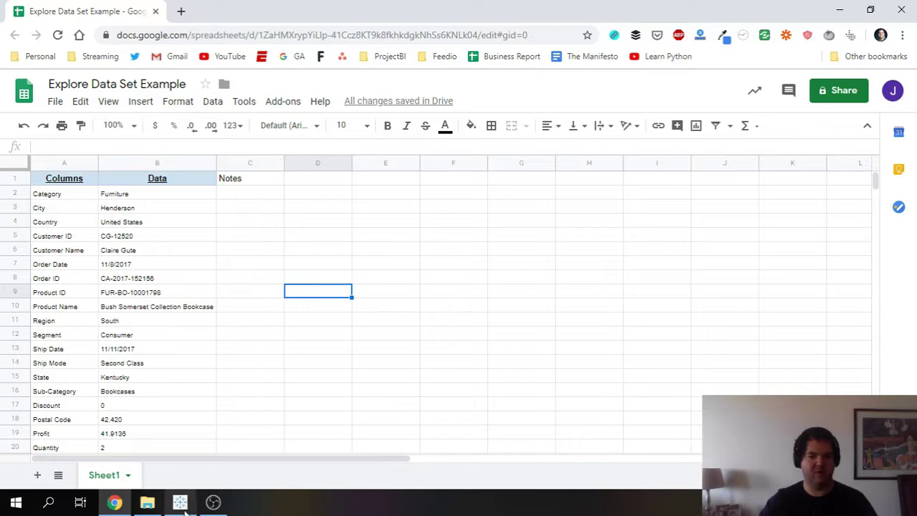
# Switch back to Tableau and scroll the Orders preview grid from Order ID through State
pyautogui.moveTo(188, 502)
pyautogui.click(188, 431)
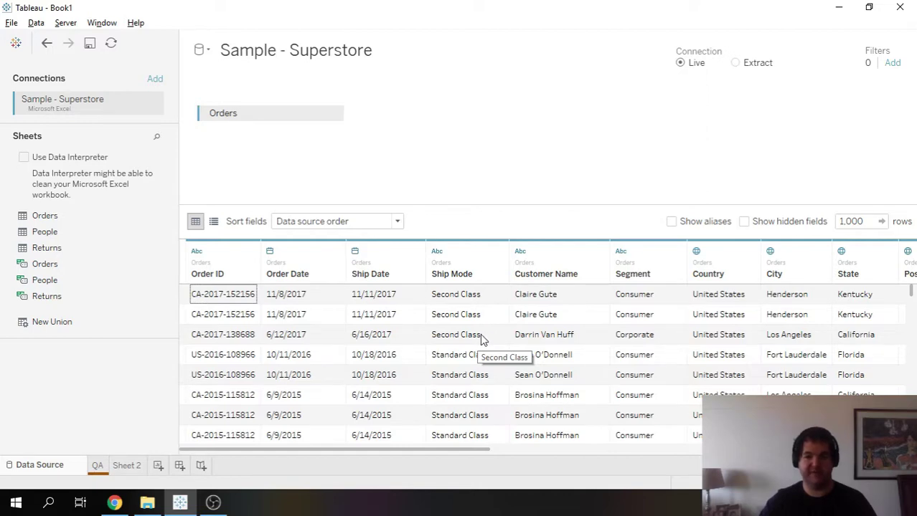
pyautogui.moveTo(362, 449); pyautogui.dragTo(317, 454)
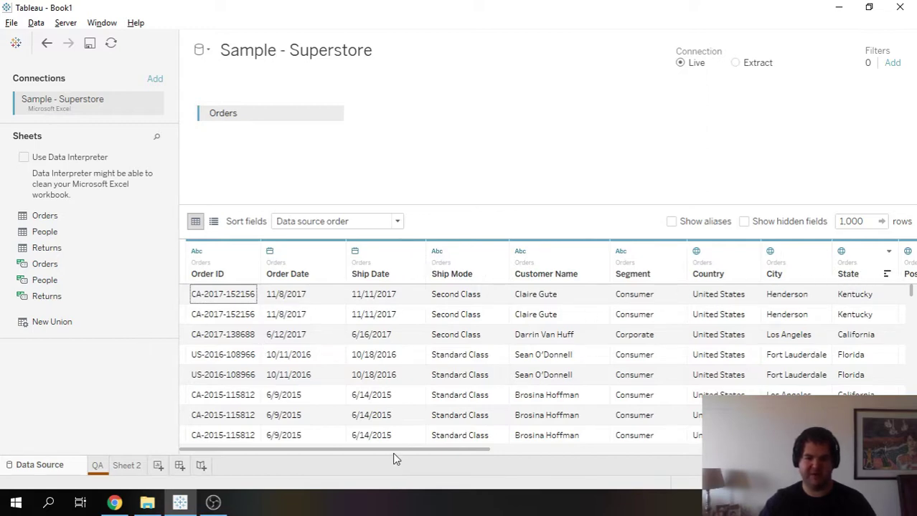
pyautogui.moveTo(398, 454); pyautogui.dragTo(352, 450)
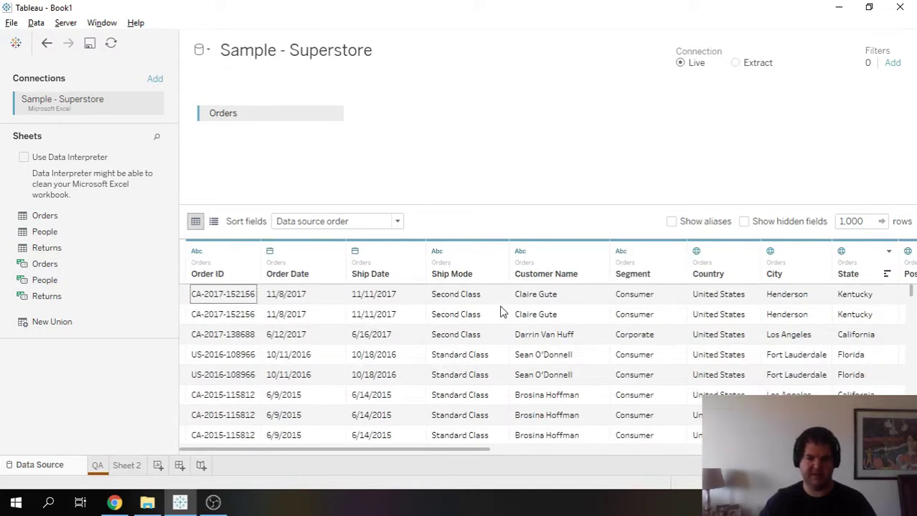
pyautogui.moveTo(353, 454)
pyautogui.mouseDown()
pyautogui.moveTo(810, 450)
pyautogui.moveTo(375, 439)
pyautogui.moveTo(344, 448)
pyautogui.mouseUp()
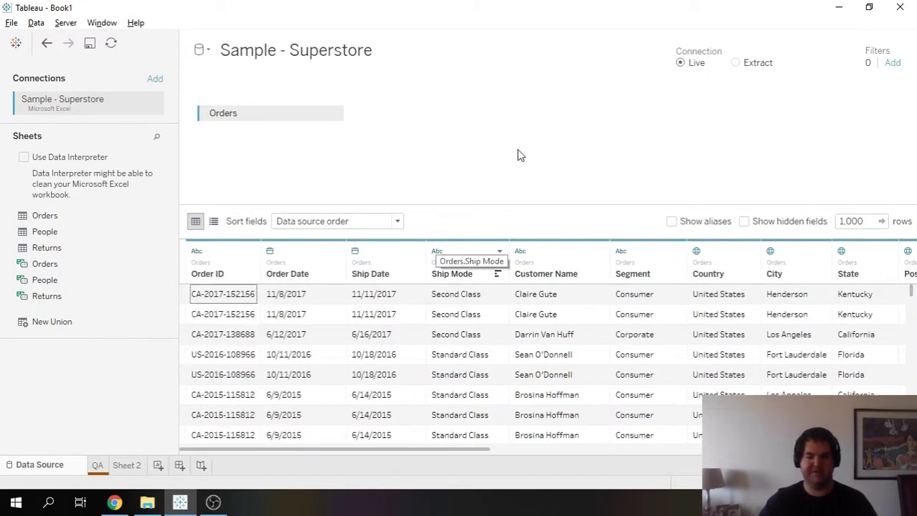